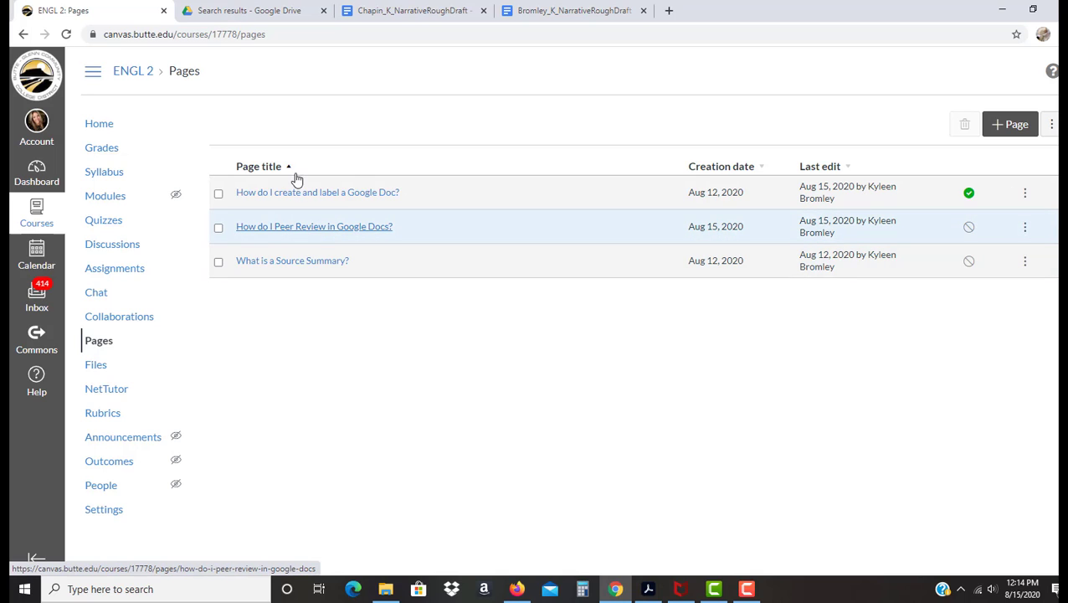
Open the course page "How do I Peer Review in Google Docs?" and read through its instructions
left_click(296, 235)
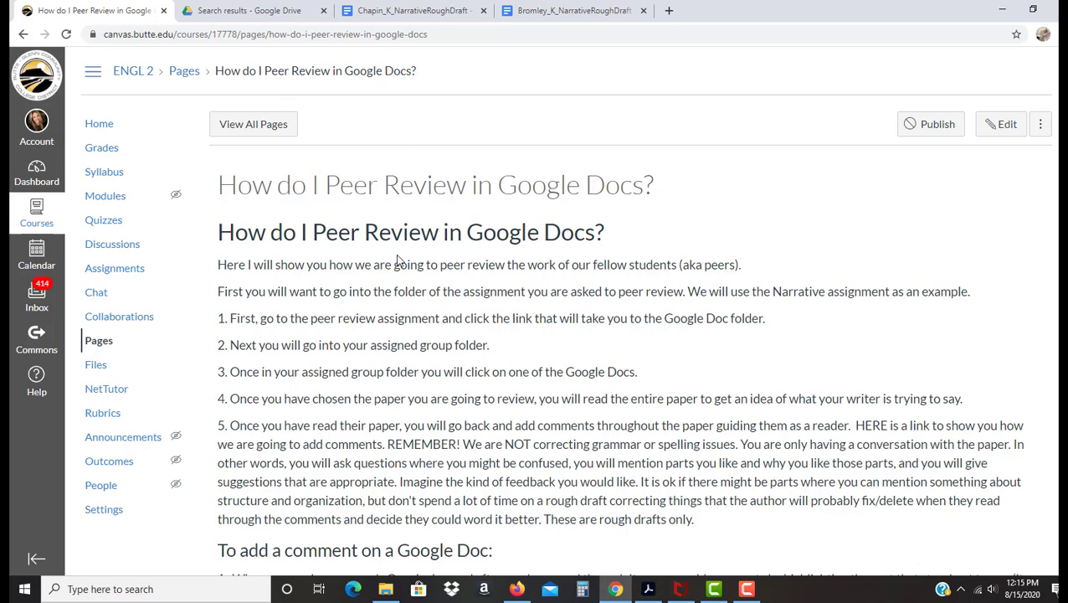
scroll(389, 269, "down", 3)
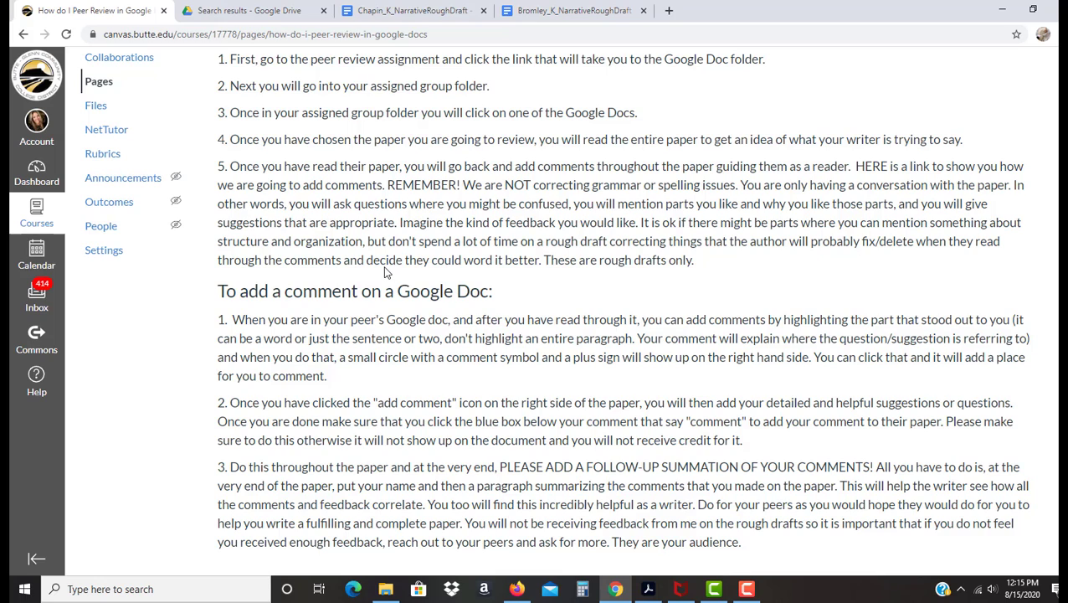
scroll(383, 268, "up", 3)
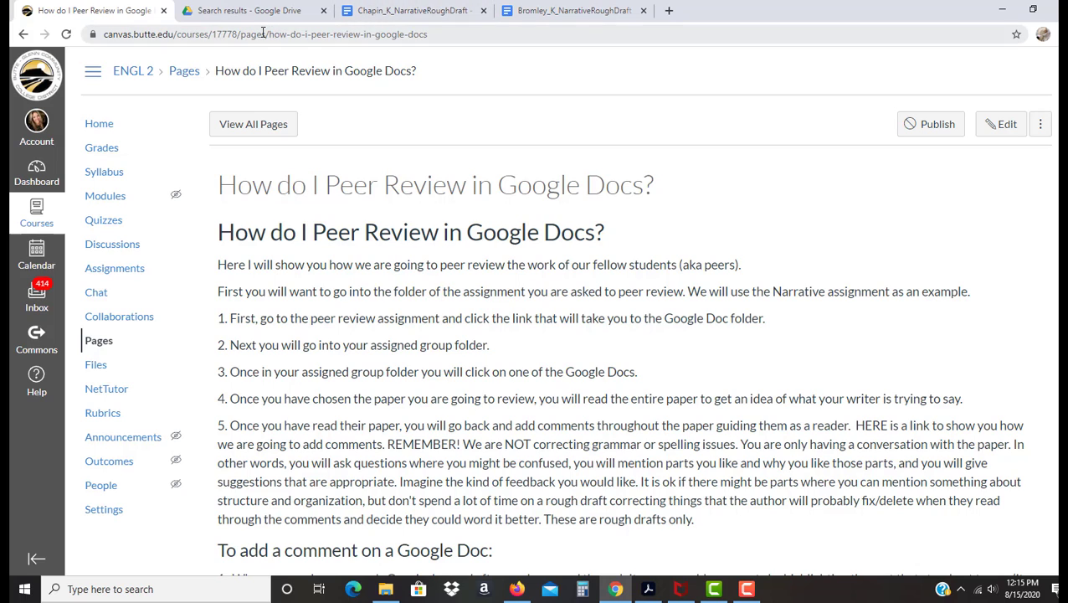
Switch to the first student's narrative rough draft in Google Docs and read the paper from beginning to end
left_click(362, 13)
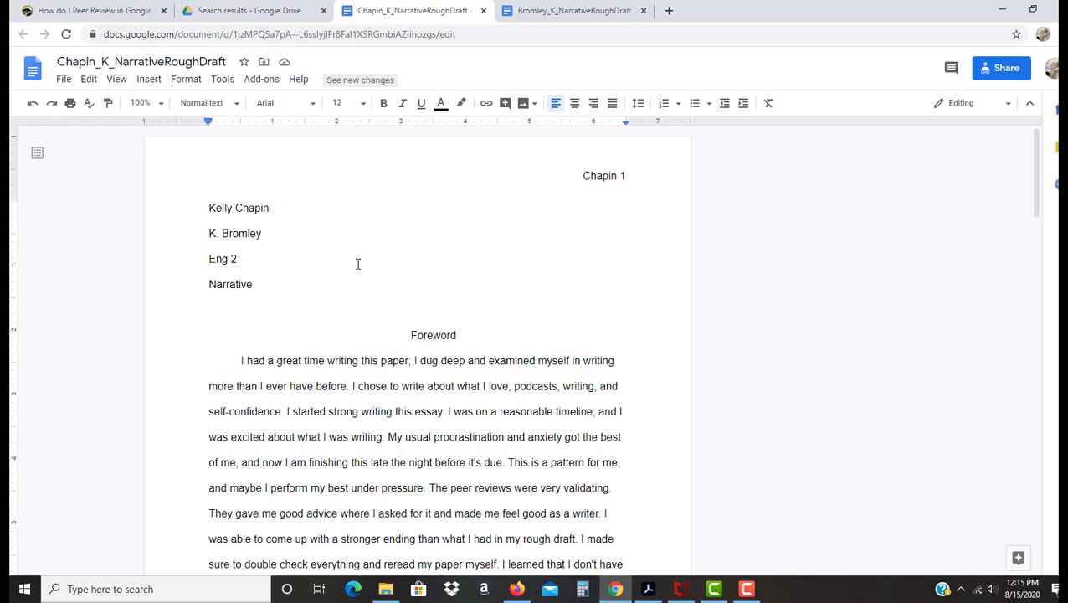
scroll(357, 264, "down", 5)
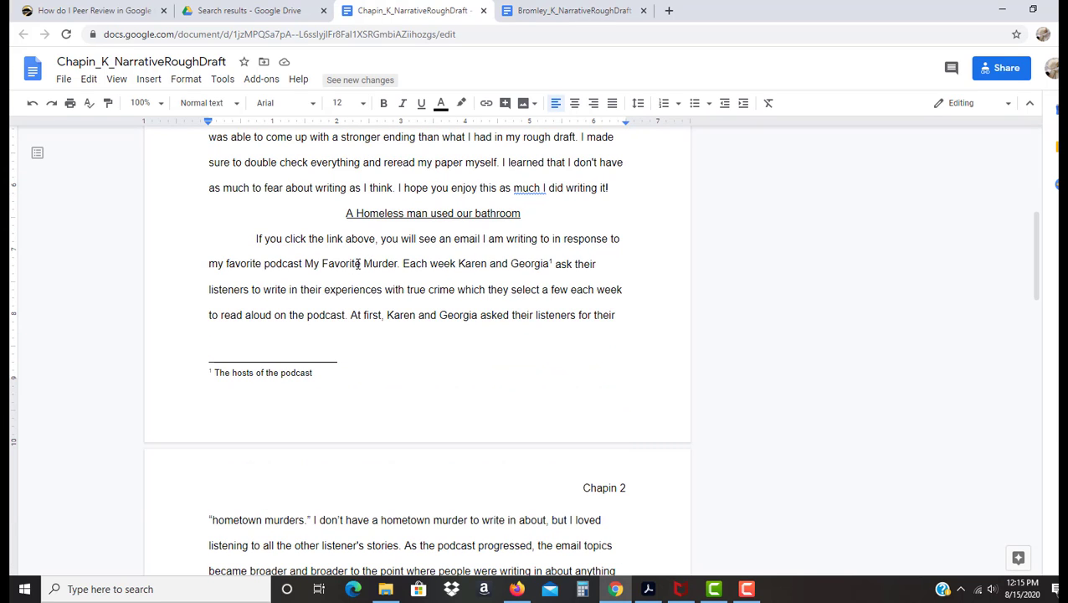
scroll(289, 210, "down", 4)
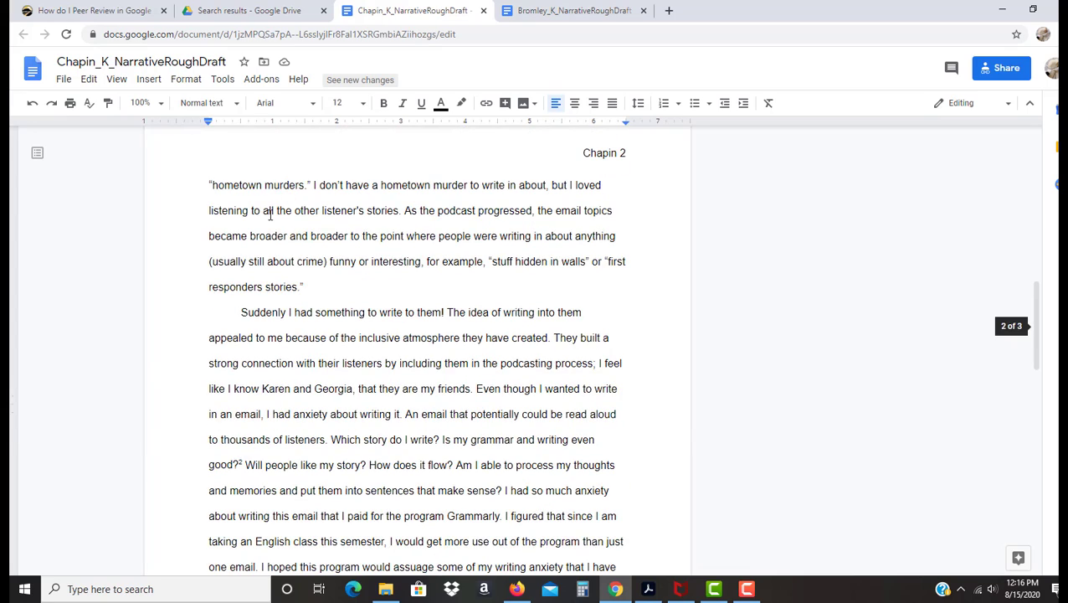
scroll(343, 249, "down", 15)
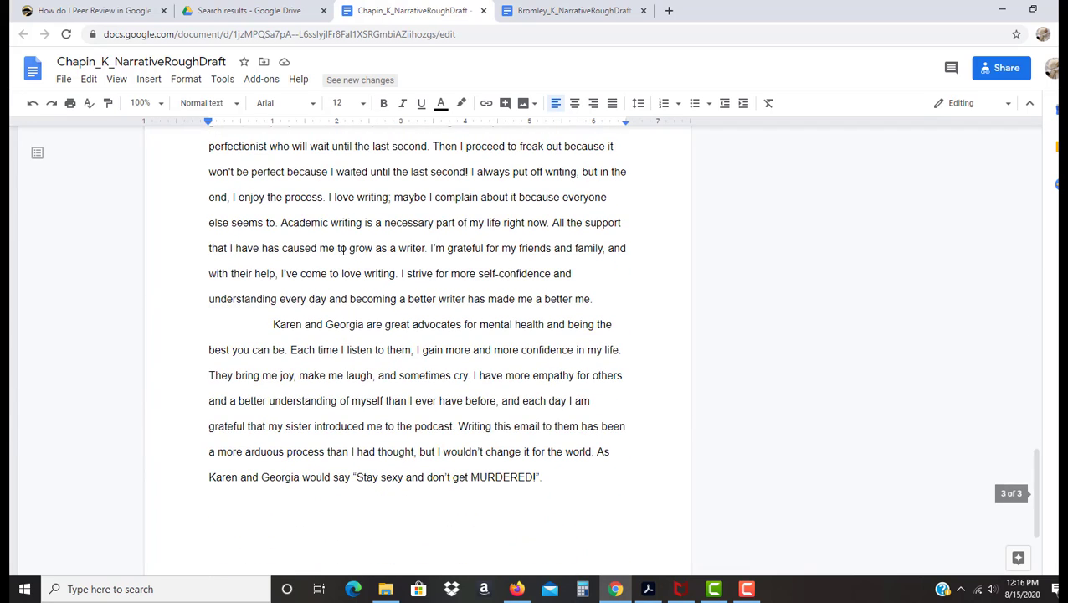
scroll(343, 249, "down", 2)
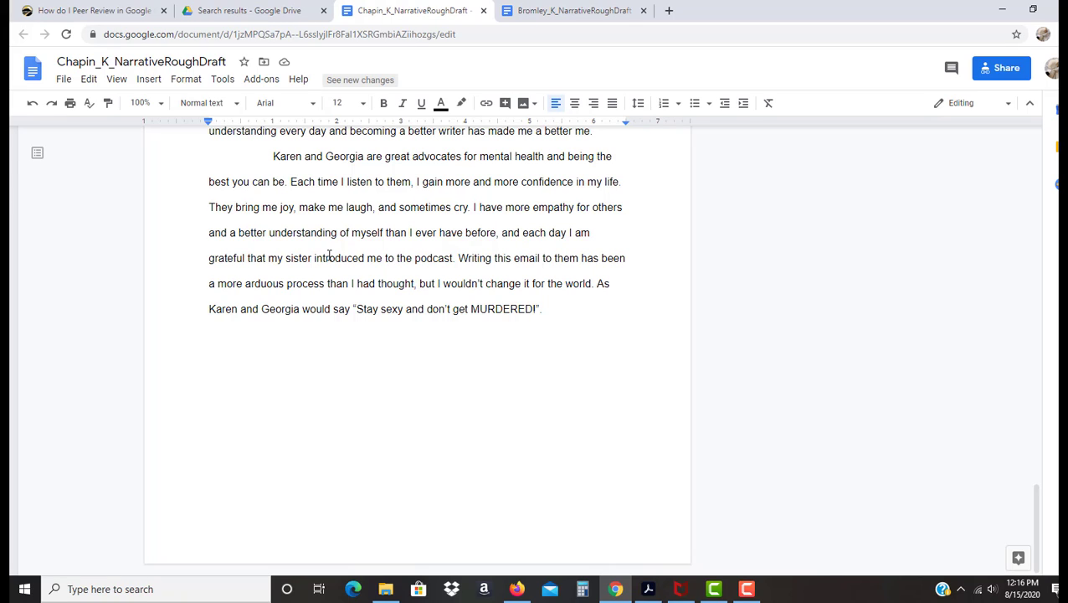
scroll(198, 335, "up", 3)
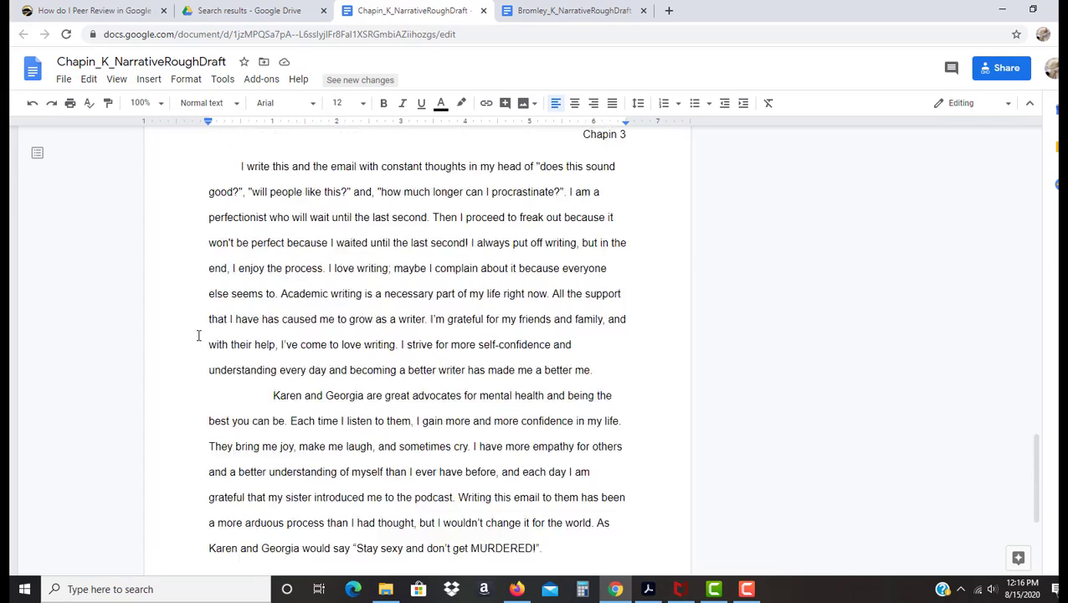
scroll(199, 334, "up", 20)
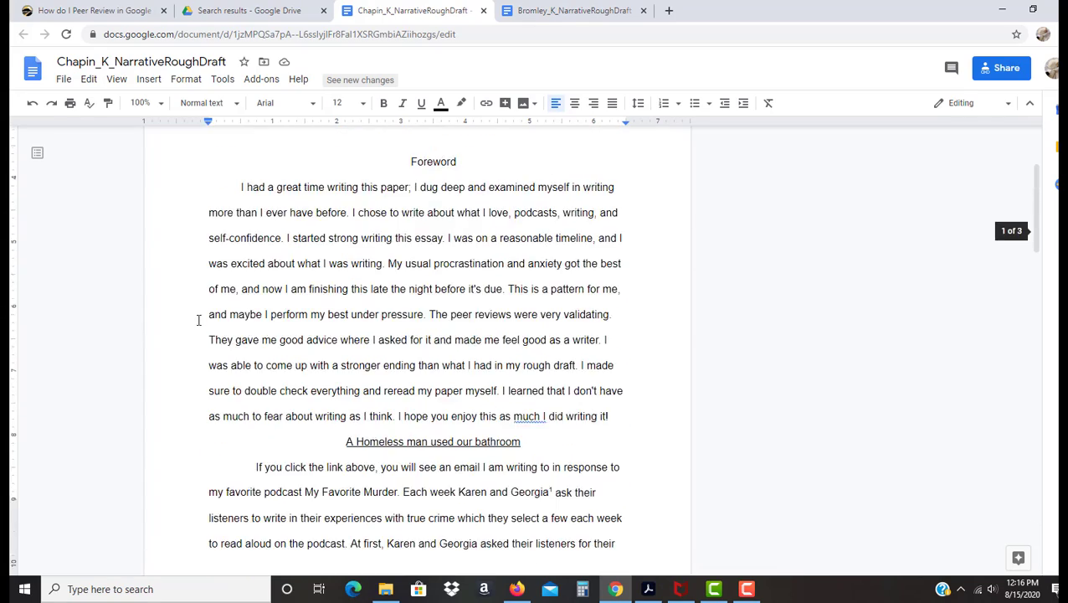
scroll(198, 320, "up", 3)
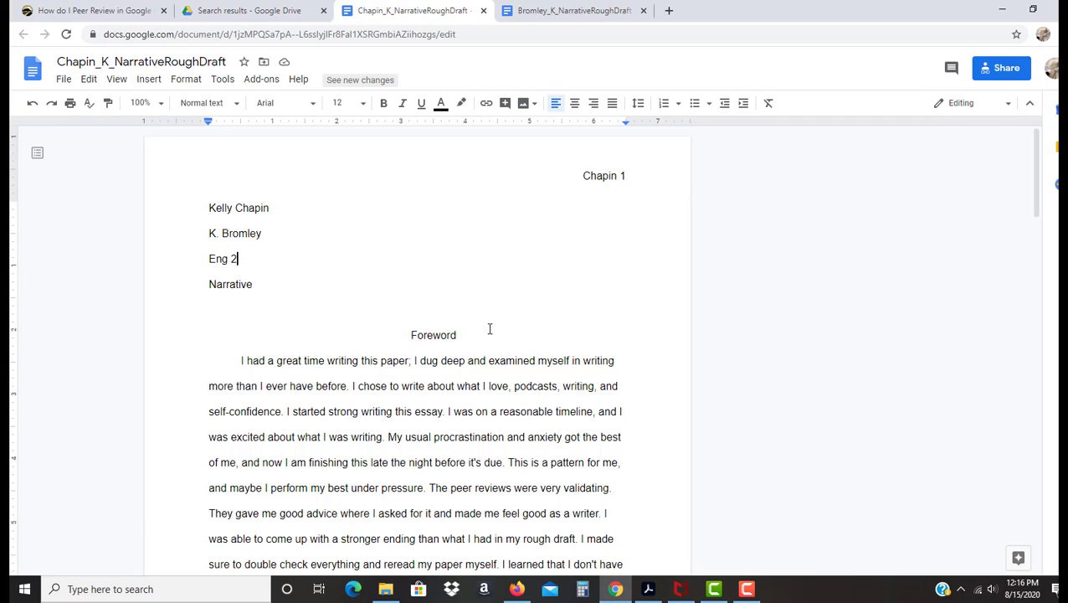
scroll(489, 327, "down", 3)
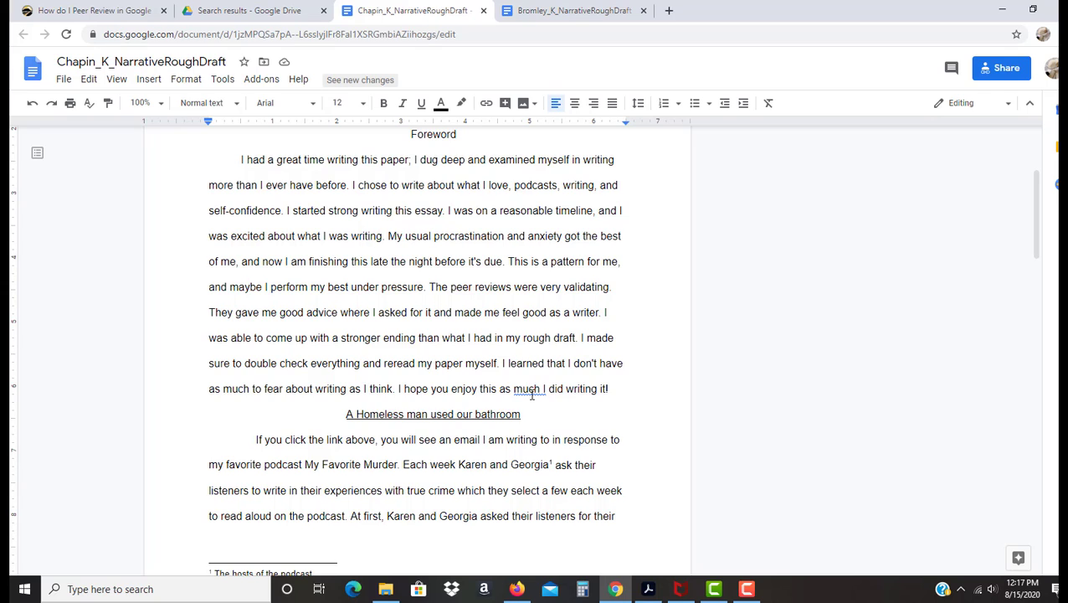
scroll(527, 392, "up", 2)
scroll(526, 391, "up", 2)
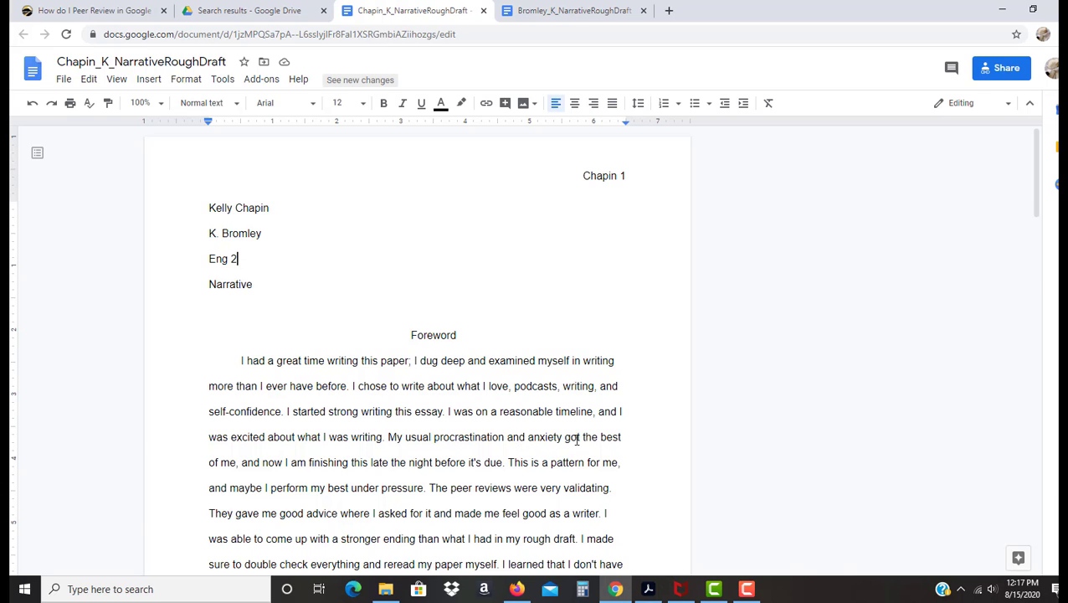
Draft a comment on footnoted "Georgia": "I Appreciate this footnote as a reader because it helps me to understand who Georgia is in this context."
scroll(577, 439, "down", 4)
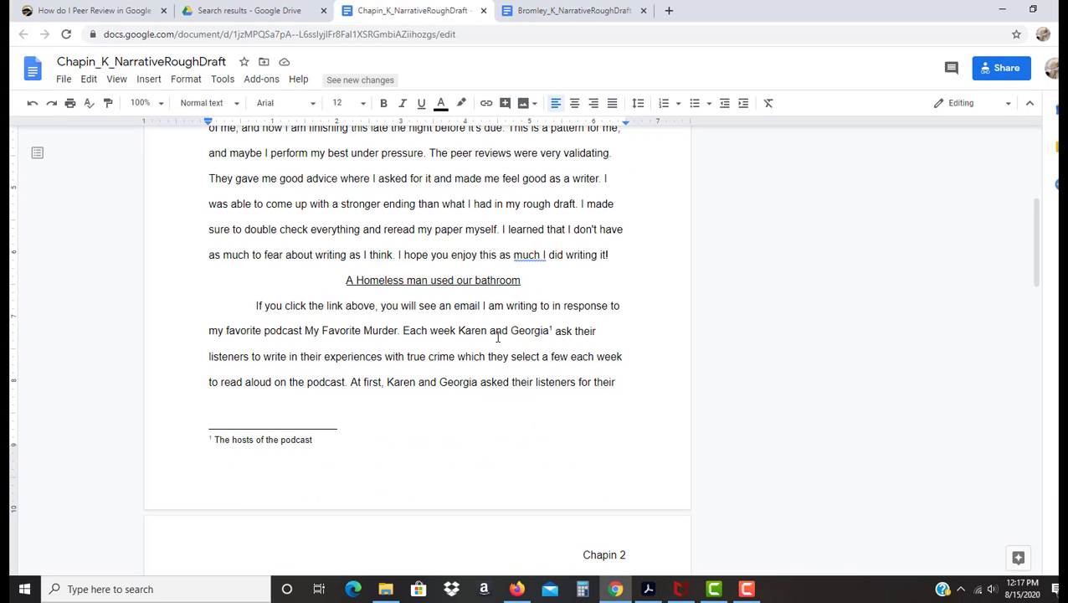
left_click_drag(490, 331, 554, 331)
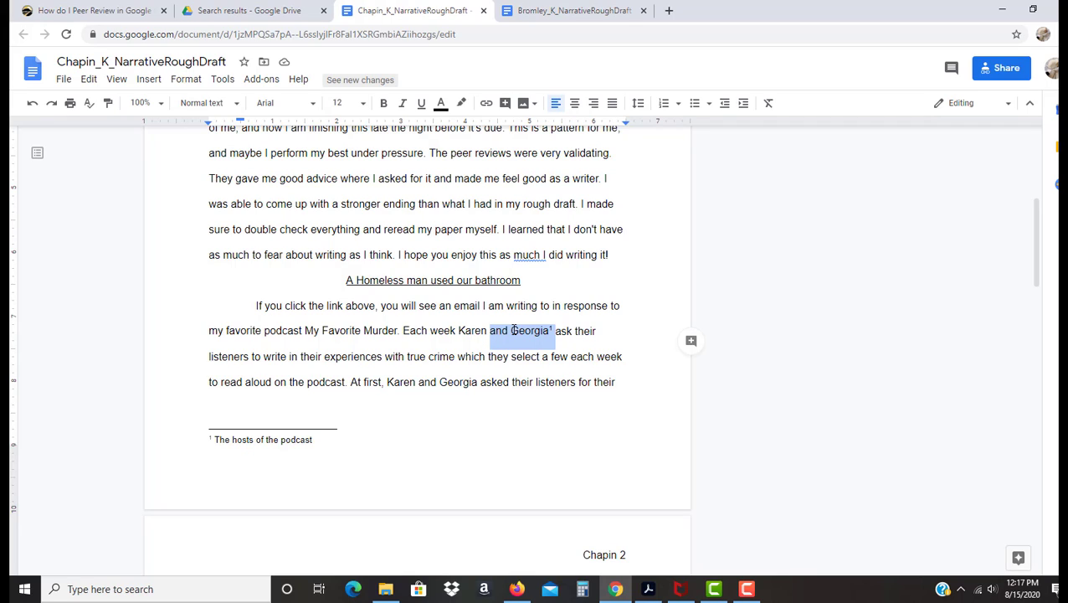
left_click(509, 331)
left_click_drag(508, 331, 558, 335)
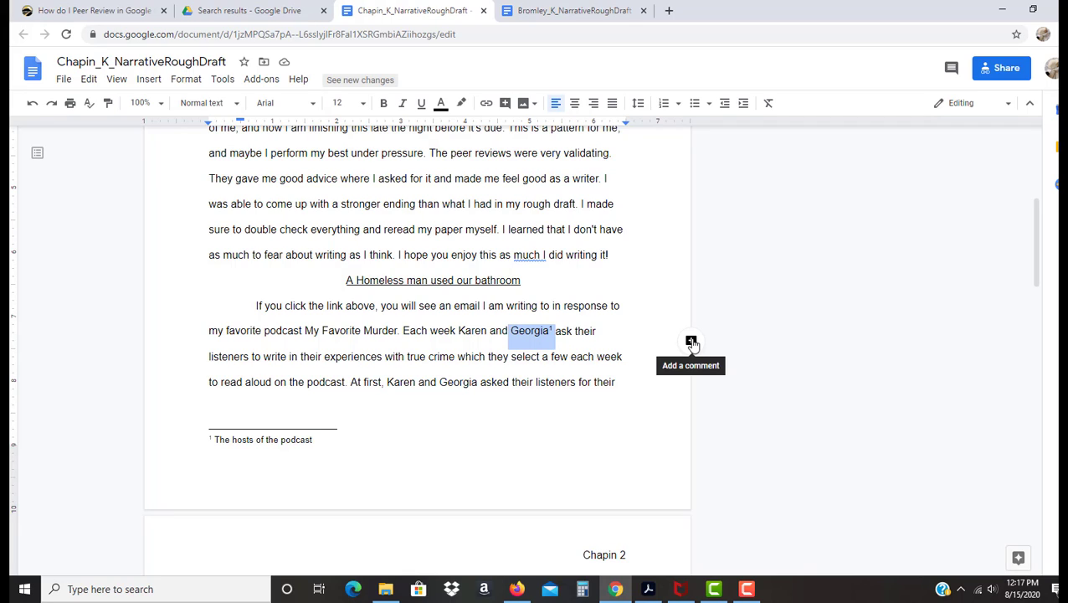
left_click(691, 342)
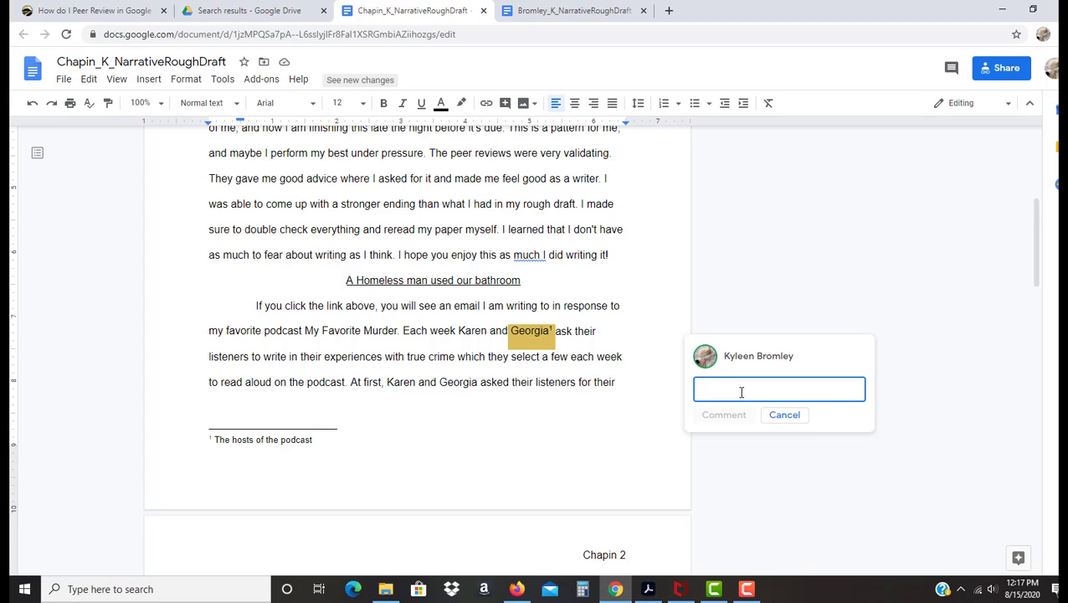
type("I")
type("Apprecia")
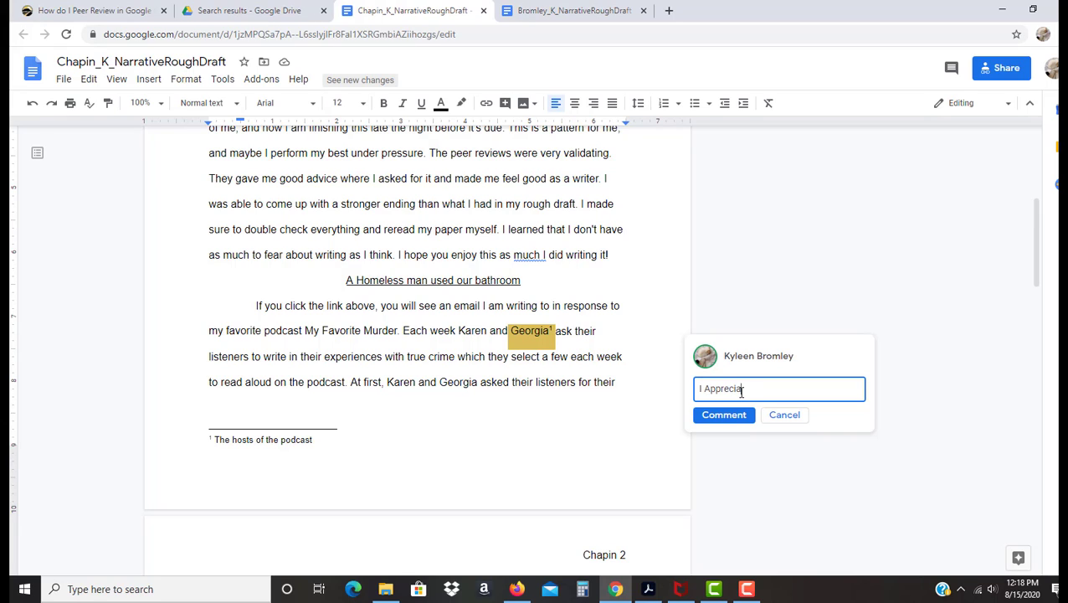
type("te this footn")
type("or")
type("e as a reade")
type("r b")
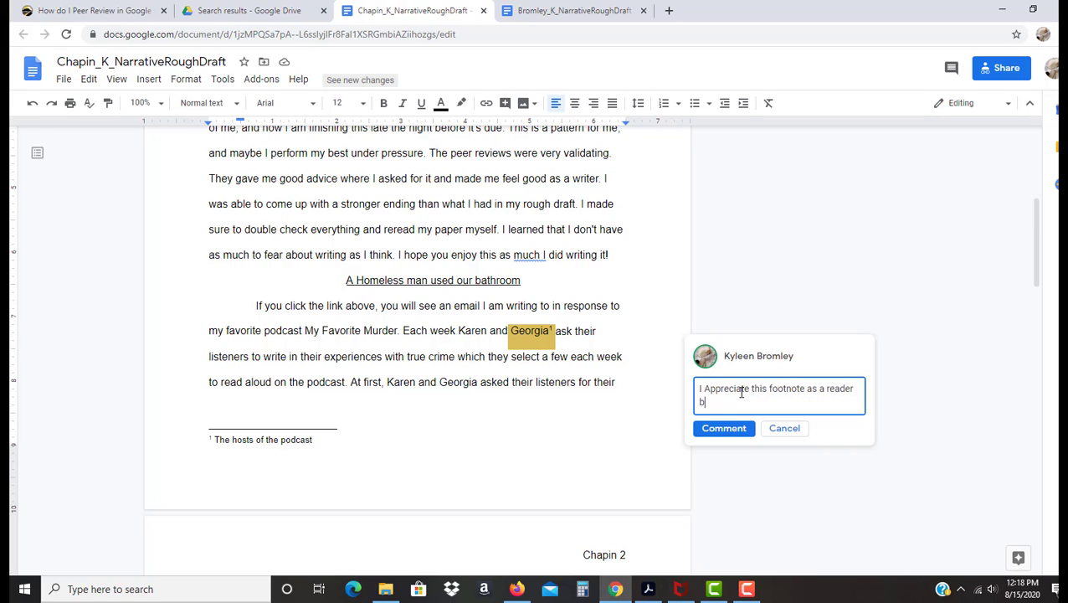
type("ecause it helps me to unders")
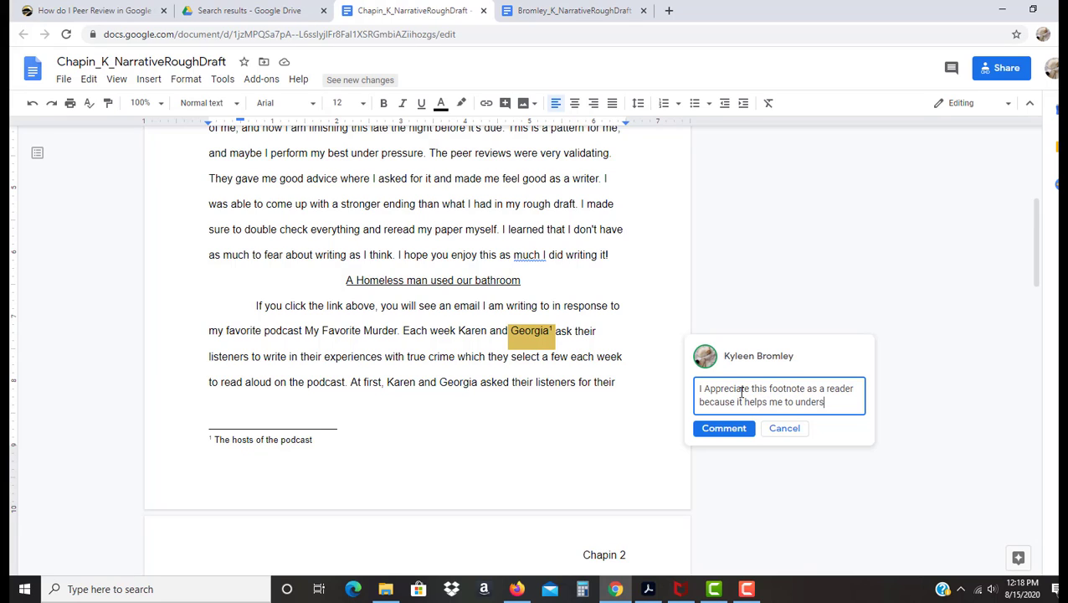
type("tand who Georg")
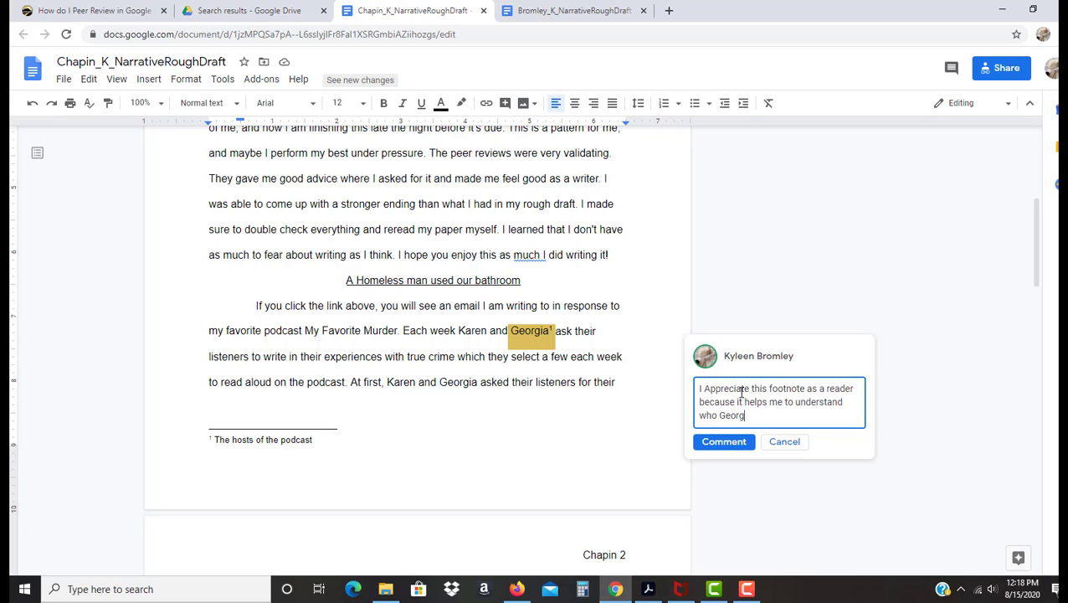
type("ia is in thi")
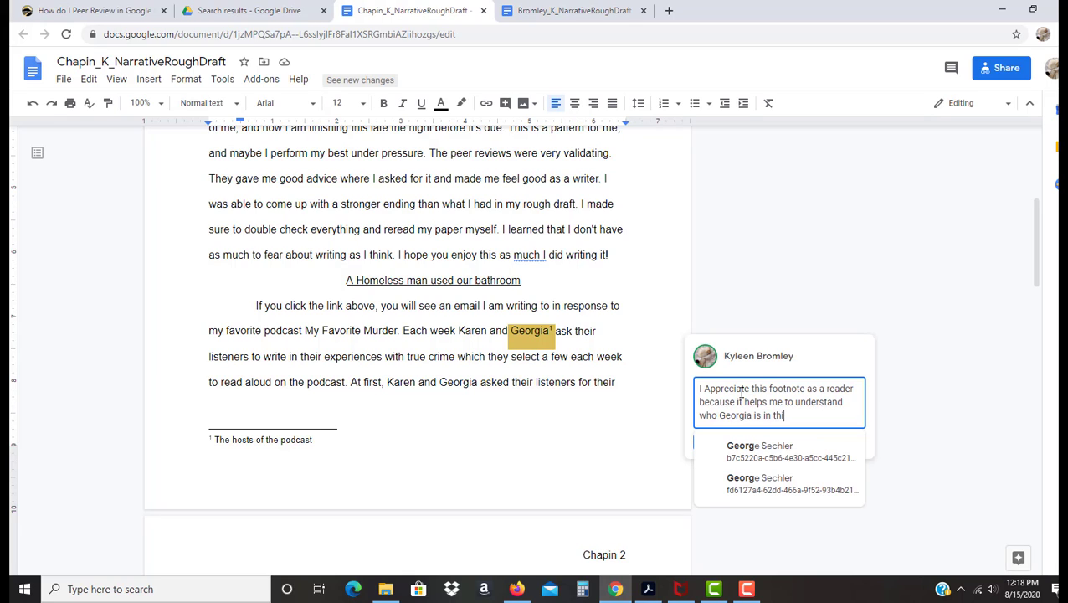
type("s context.")
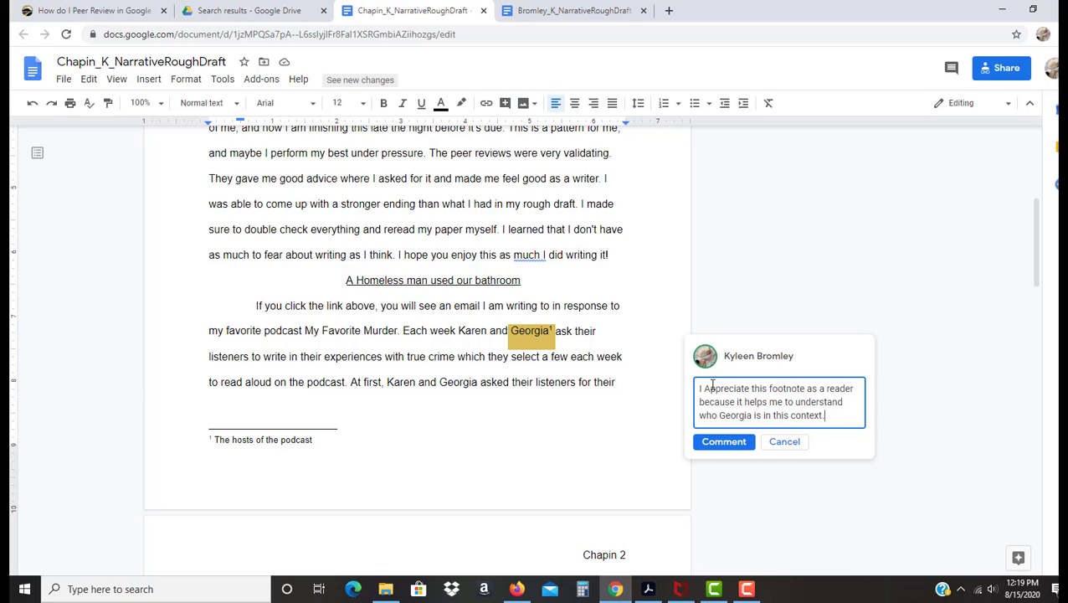
Change "Appreciate" to lowercase "appreciate" in the footnote comment and post the comment
key("BackSpace")
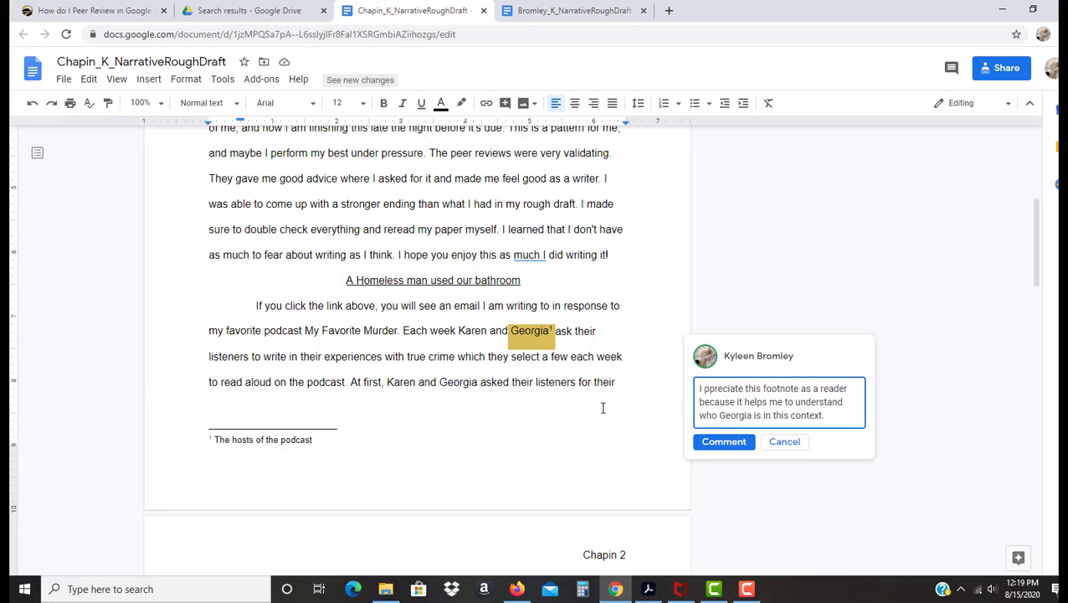
type("a")
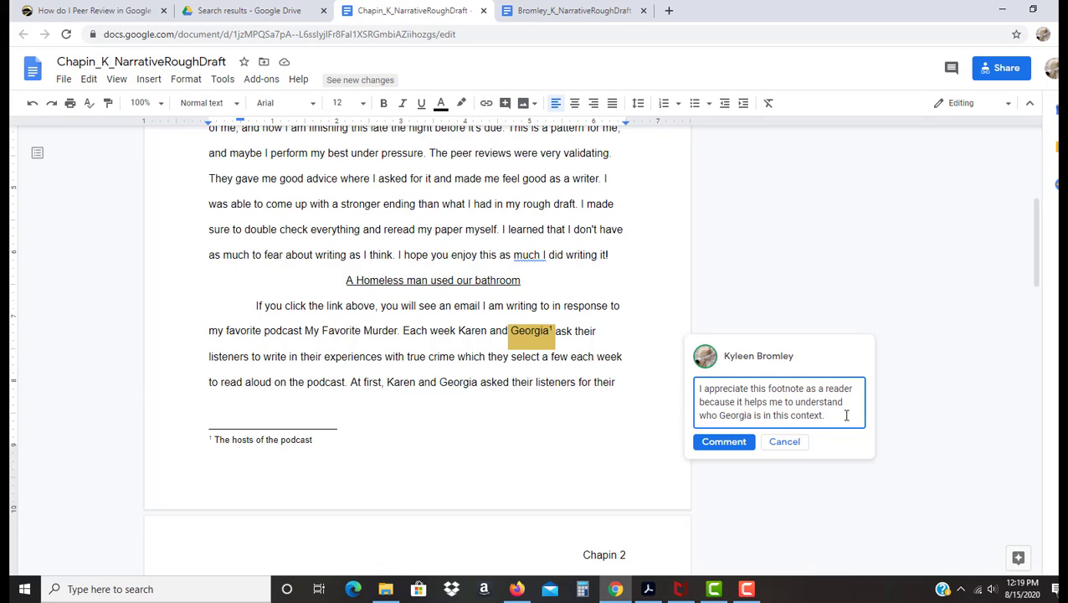
left_click(718, 443)
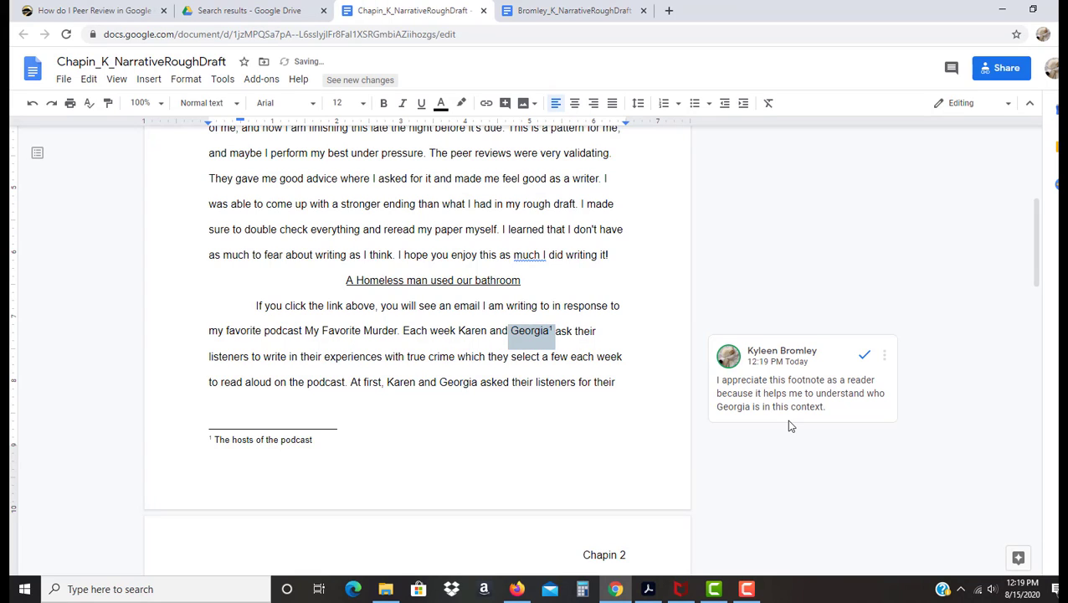
Open the posted footnote comment for editing and show which word in the paper it is attached to
left_click(885, 355)
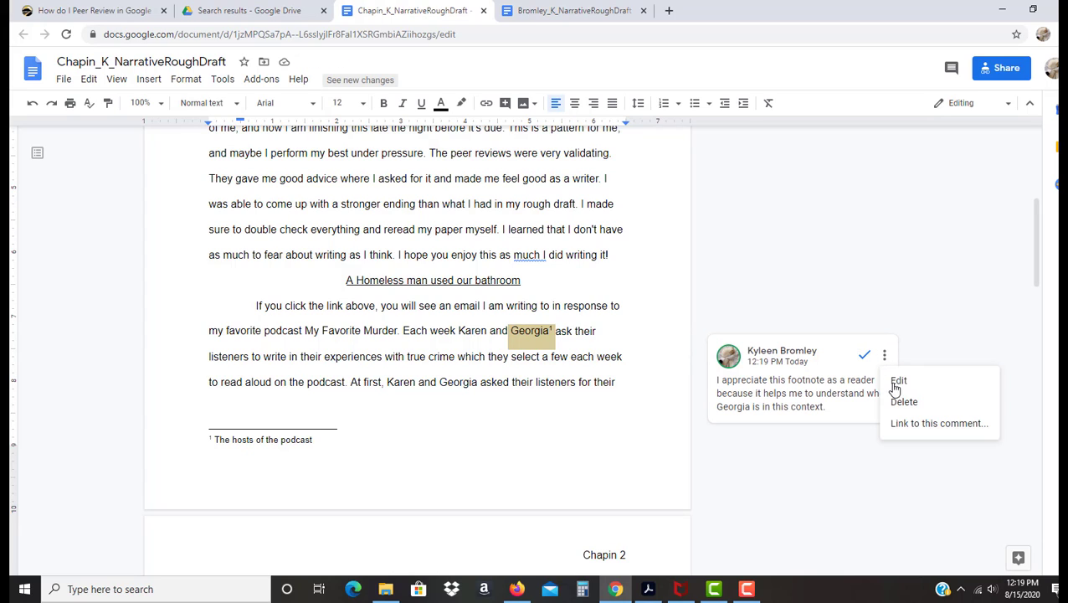
left_click(898, 380)
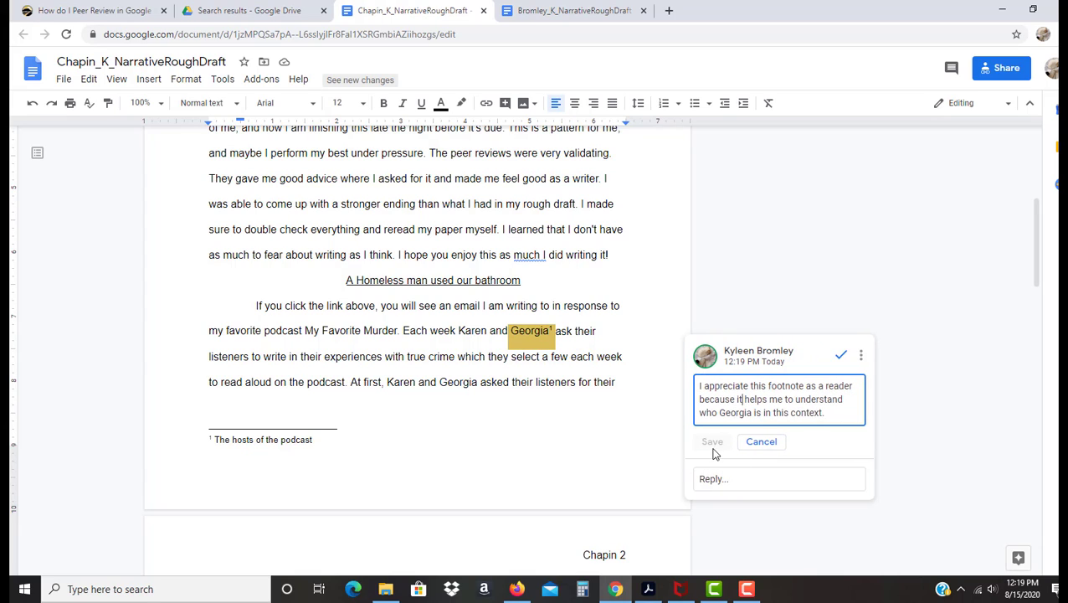
left_click(894, 418)
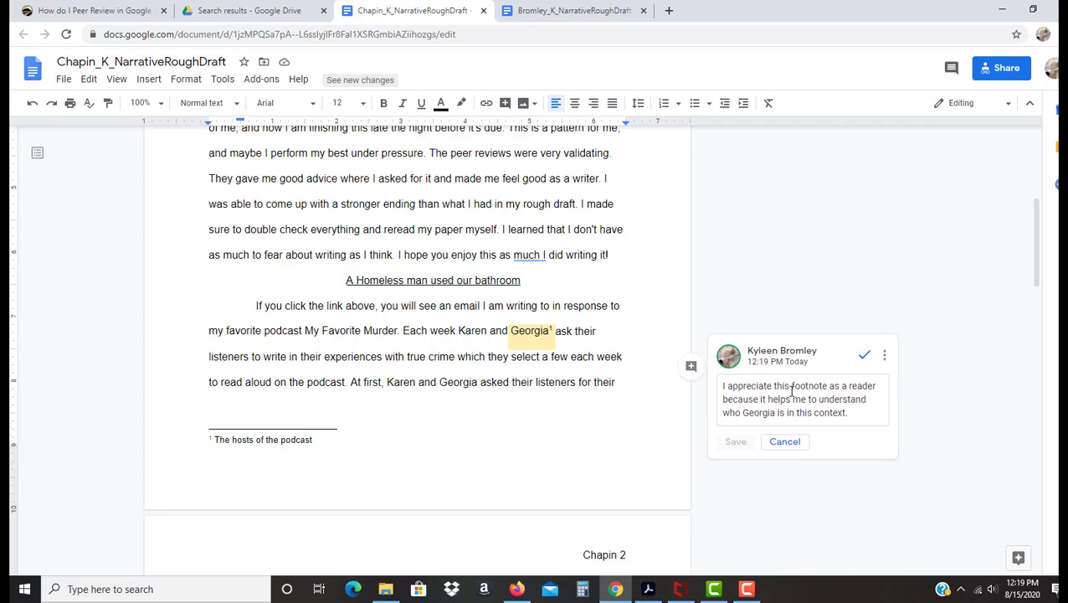
left_click(805, 395)
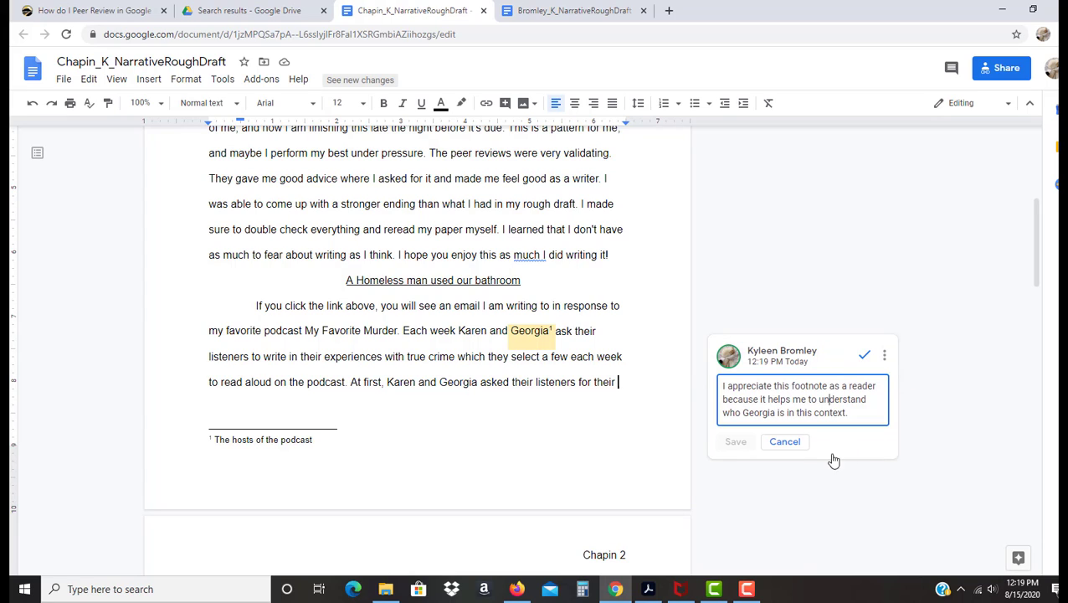
left_click(908, 440)
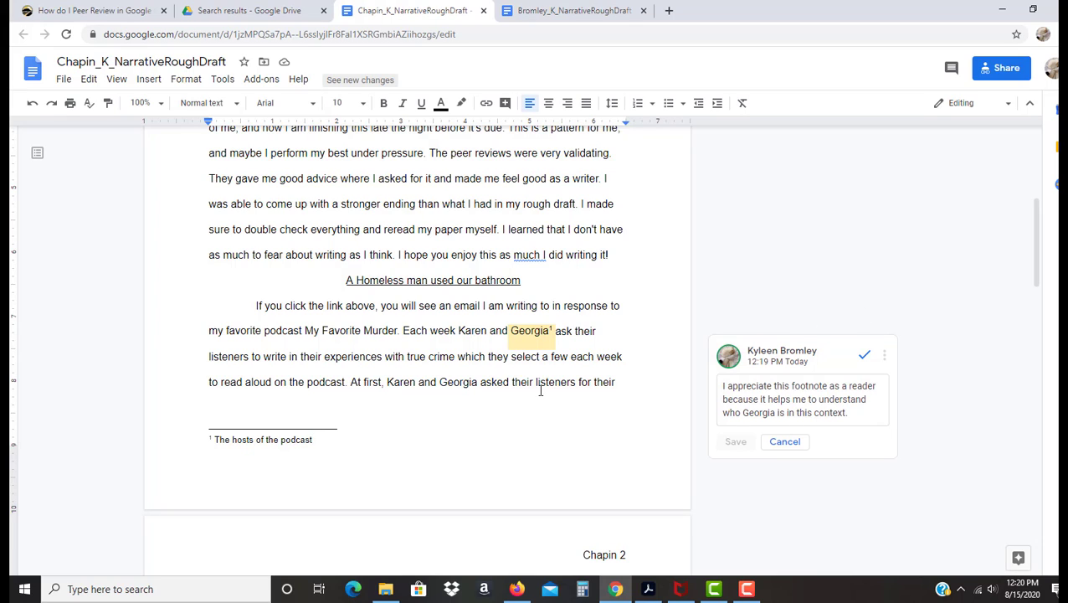
left_click(536, 333)
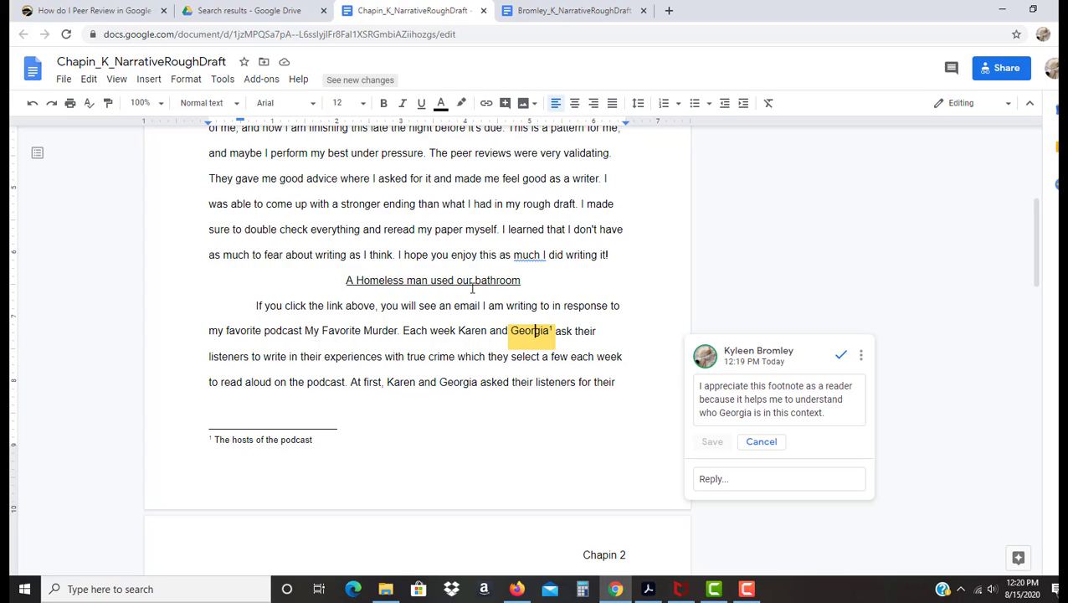
Post a comment on the title "A Homeless man used our bathroom": "I am still not sure, after reading this paper, how the title makes sense."
left_click(527, 284)
left_click(306, 283, "shift")
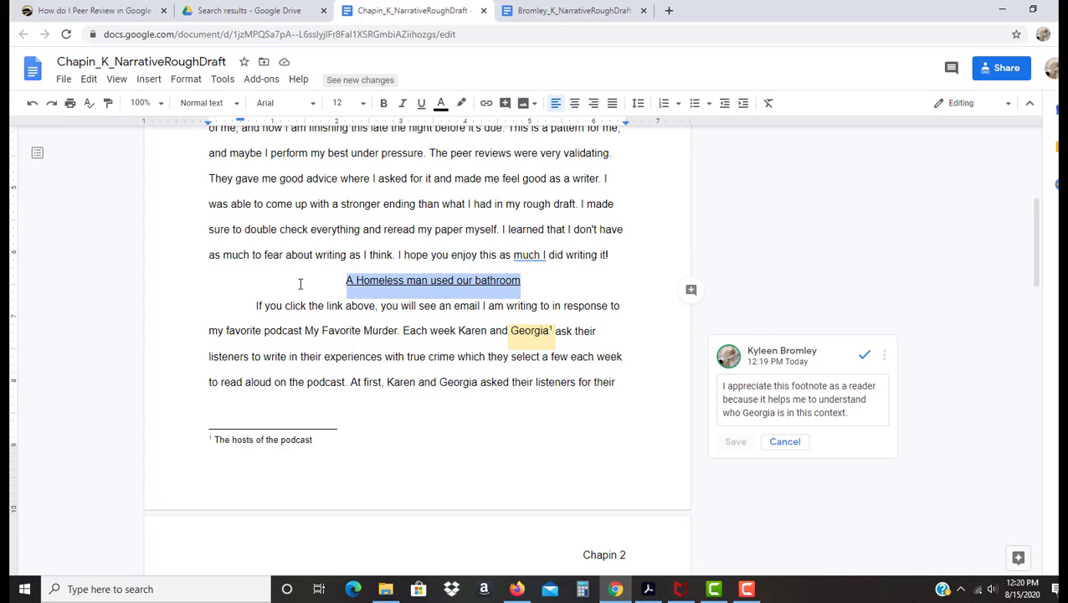
left_click(691, 292)
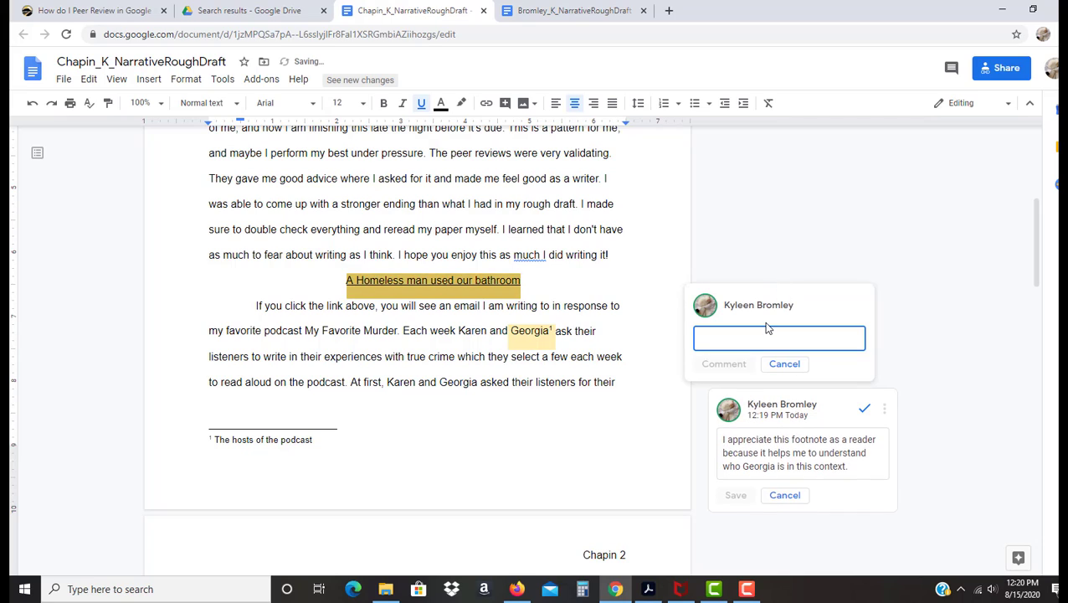
type("I am st")
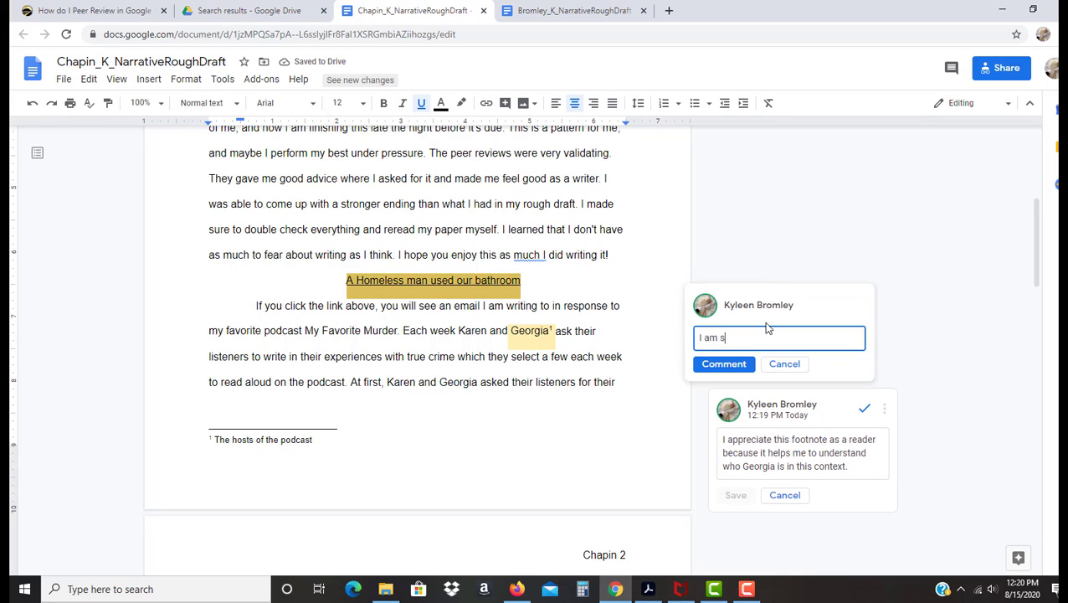
type("ill not sure, after read")
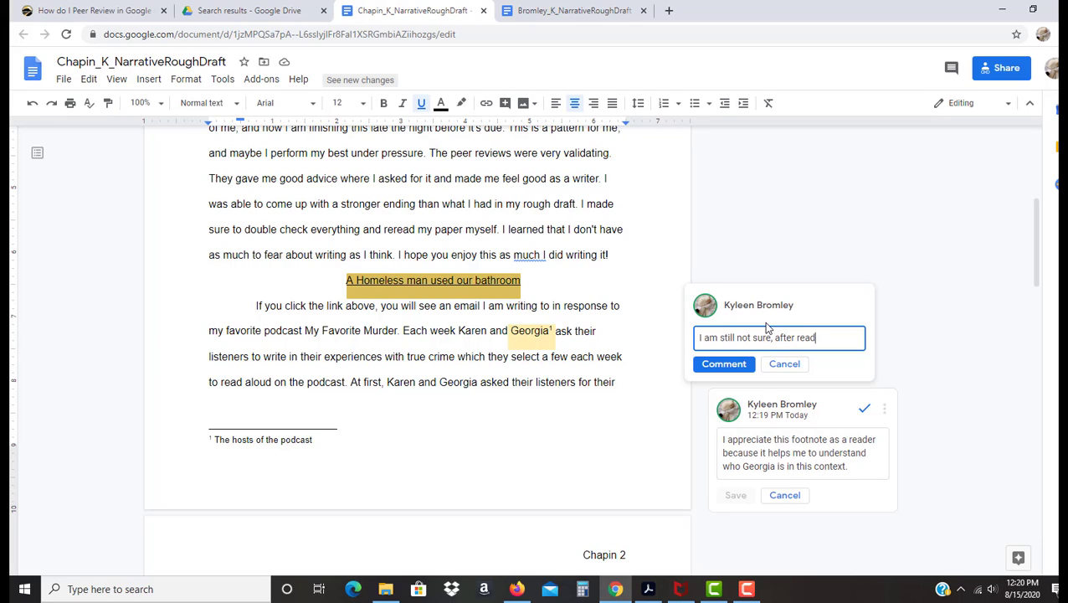
type("ing this paper, how the")
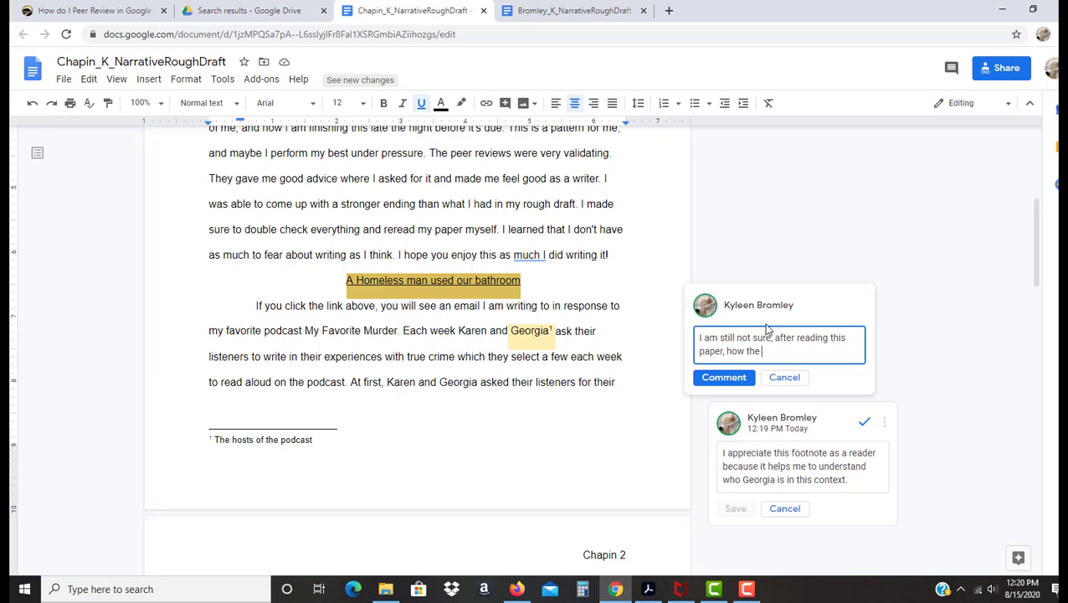
type(" title makes sense.")
left_click(717, 377)
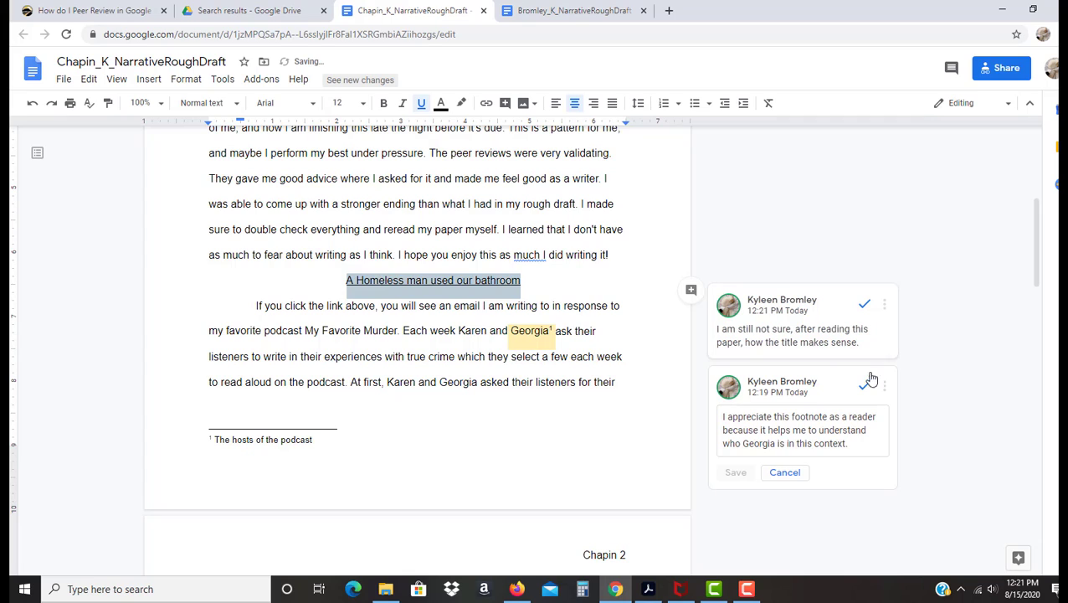
Show which passages the title comment and the footnote comment are attached to in the paper
left_click(613, 340)
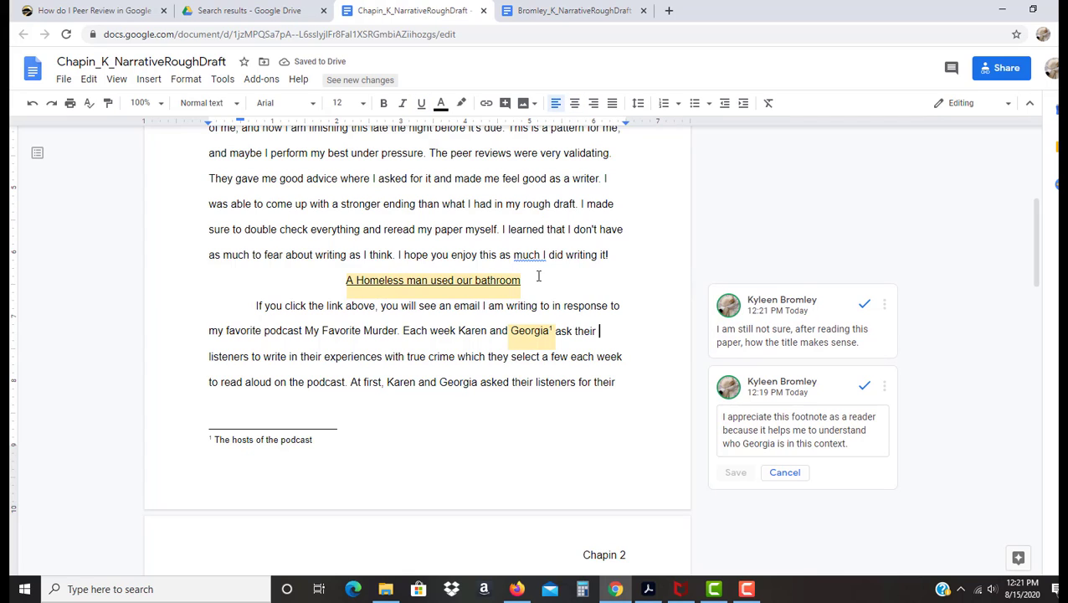
left_click(411, 282)
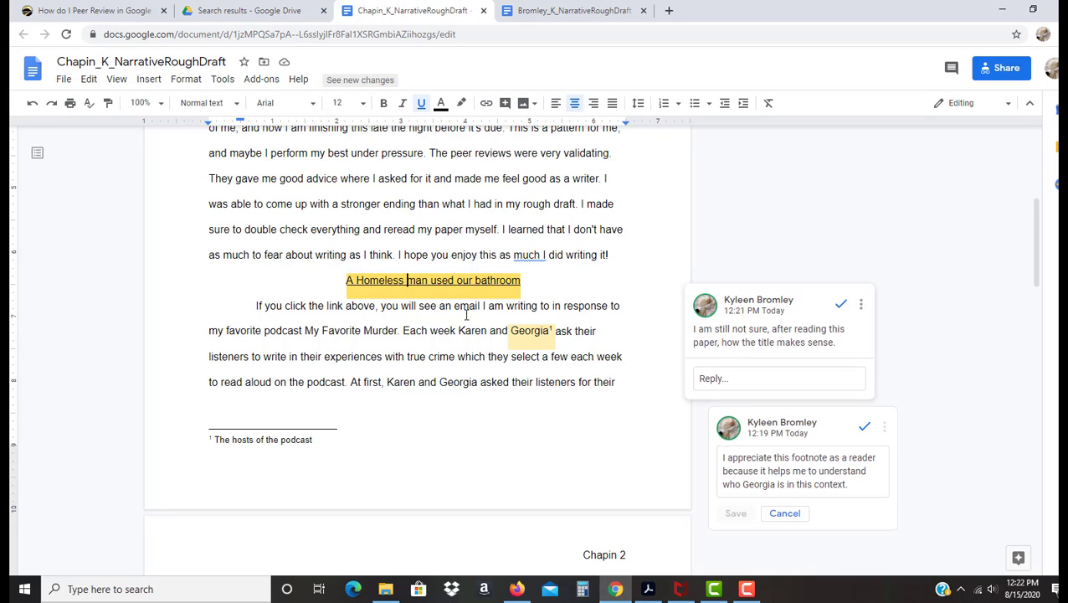
left_click(409, 358)
left_click(536, 330)
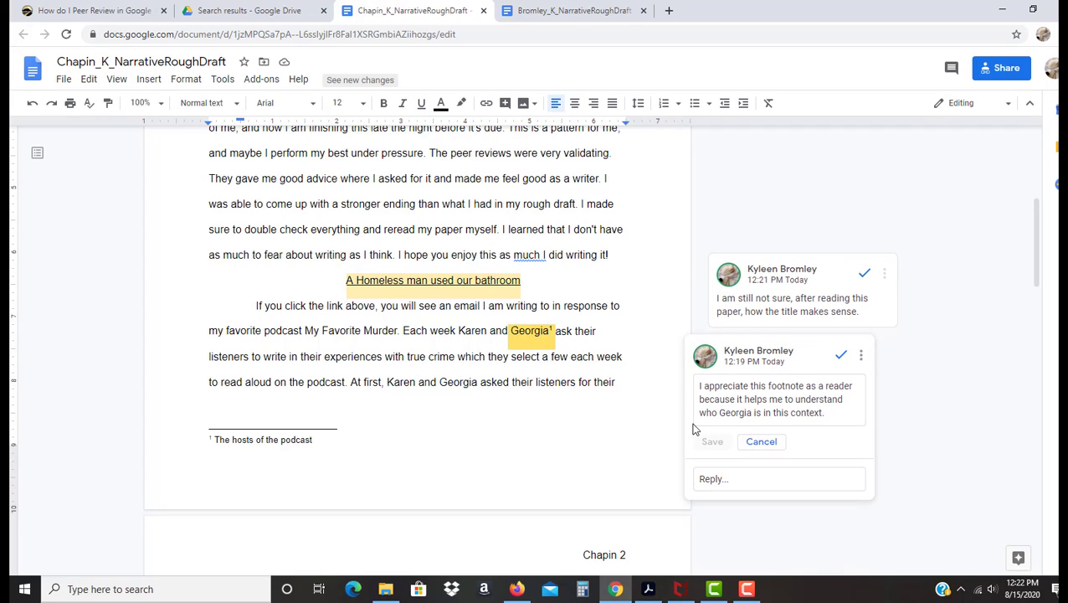
left_click(529, 384)
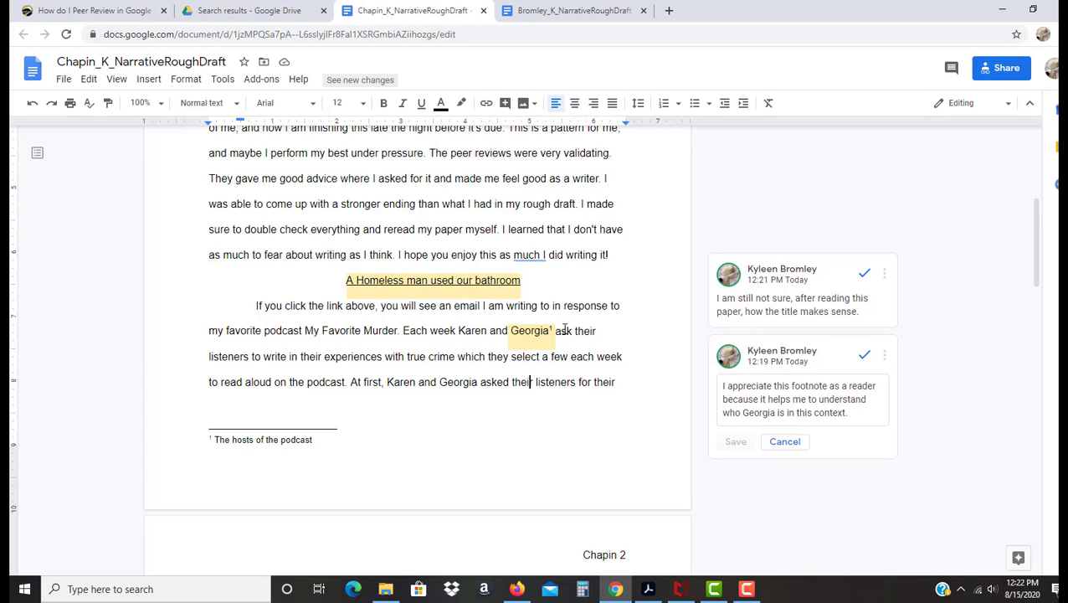
View the actions available for the existing footnote comment without changing its text
left_click(805, 398)
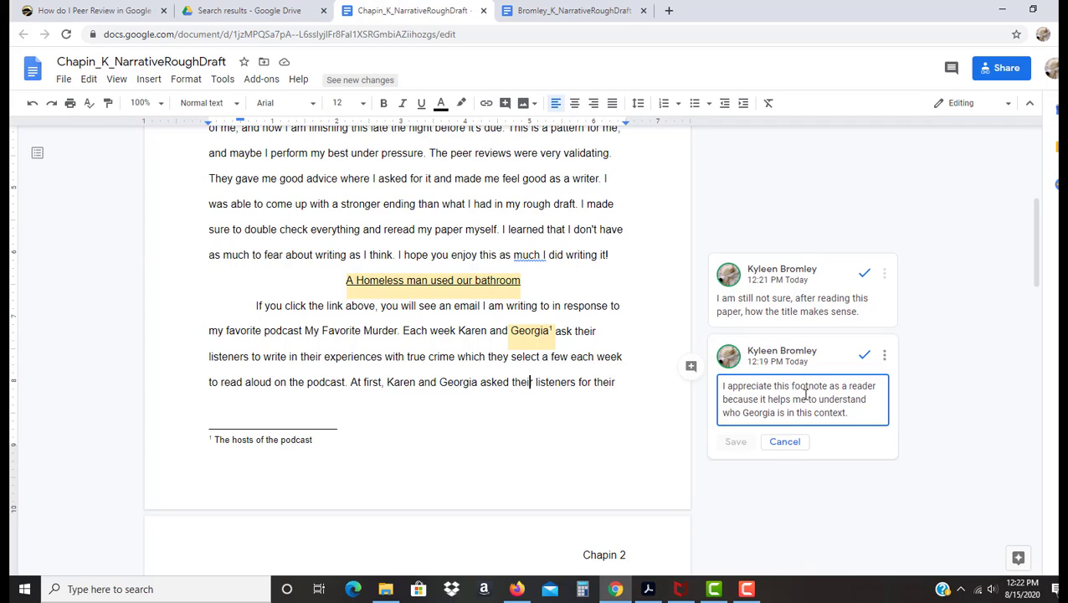
left_click(884, 356)
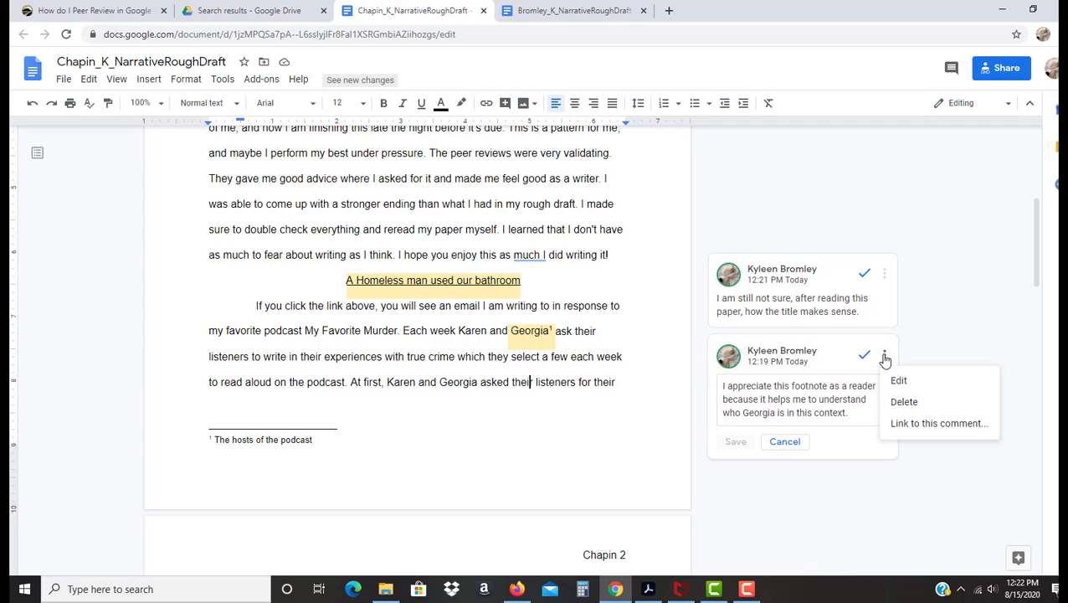
left_click(885, 358)
left_click(770, 399)
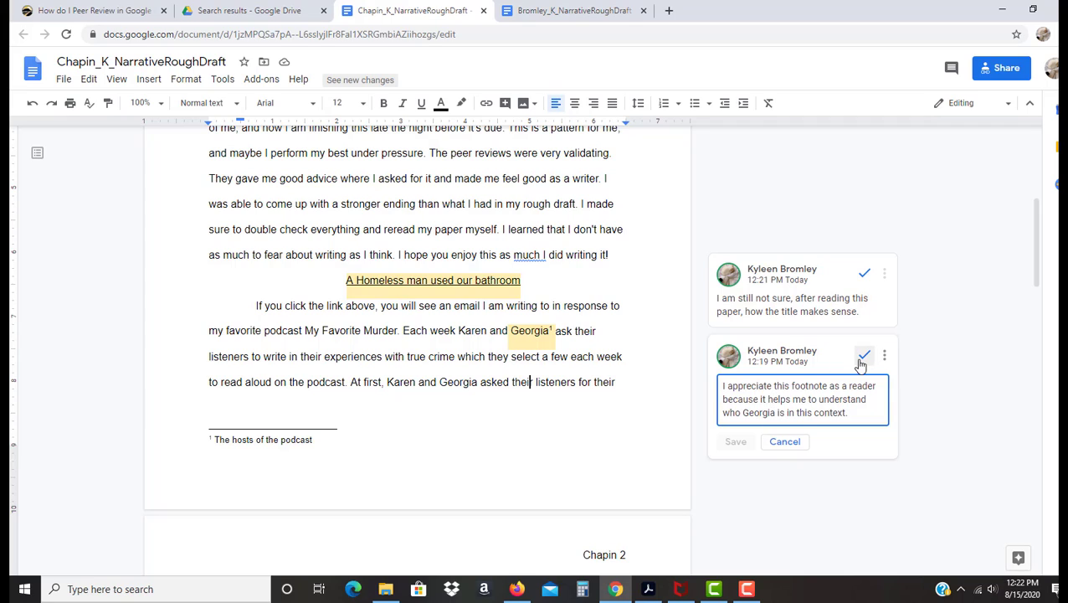
left_click(736, 441)
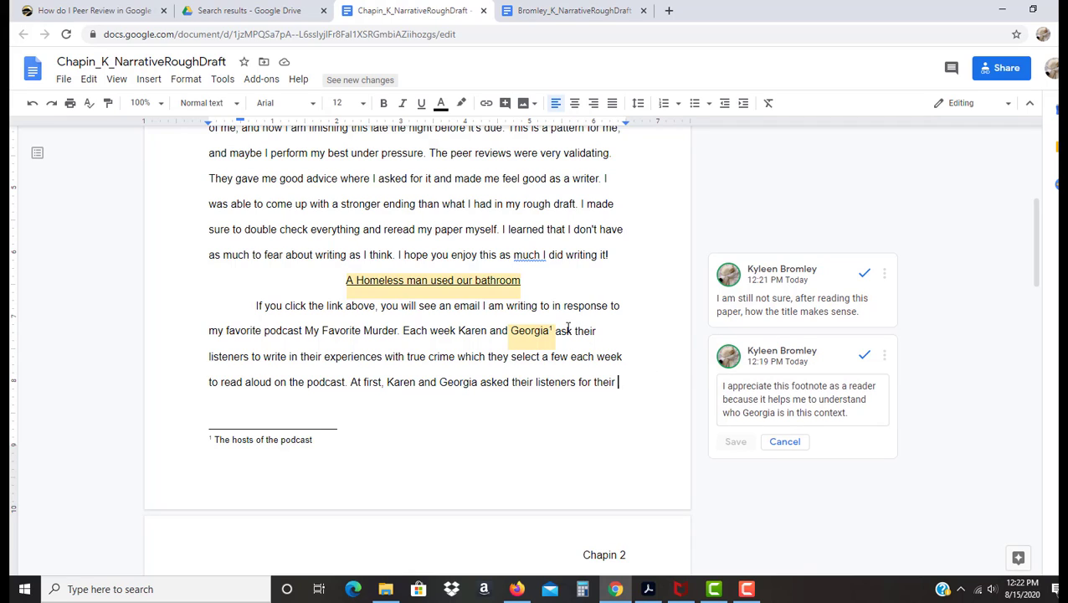
Post a second comment on the footnote mark after "Georgia" reading "I too, as a reader found this helpful"
left_click_drag(567, 333, 542, 330)
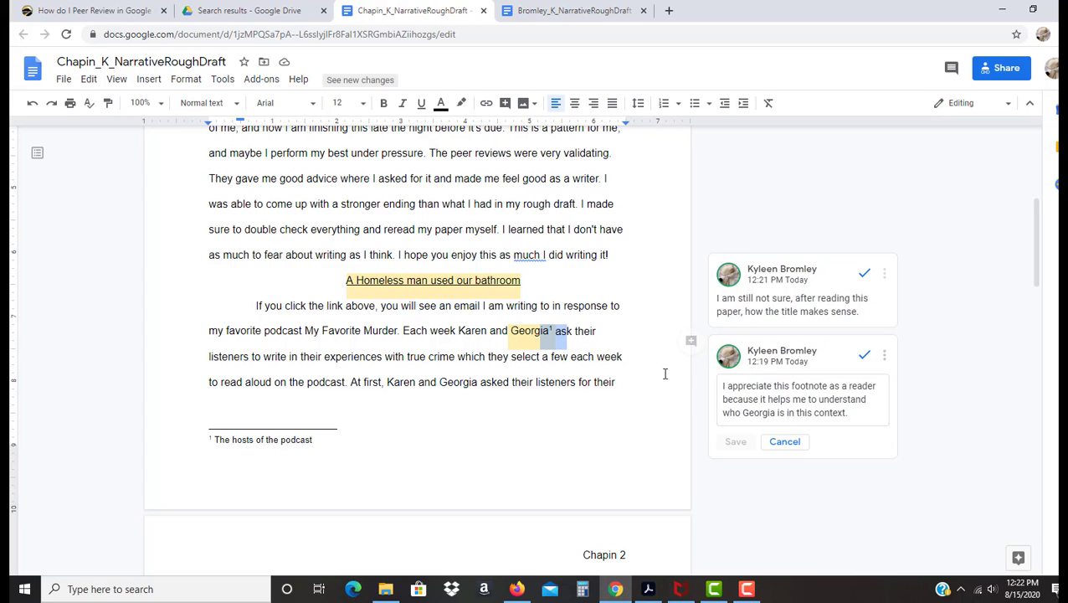
left_click(692, 342)
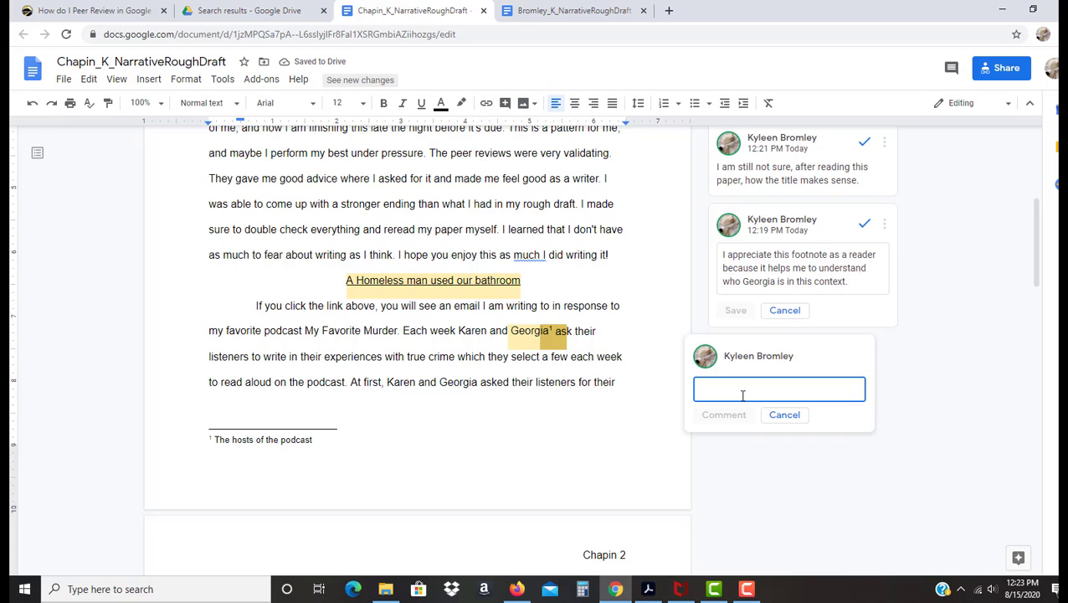
type("I too,")
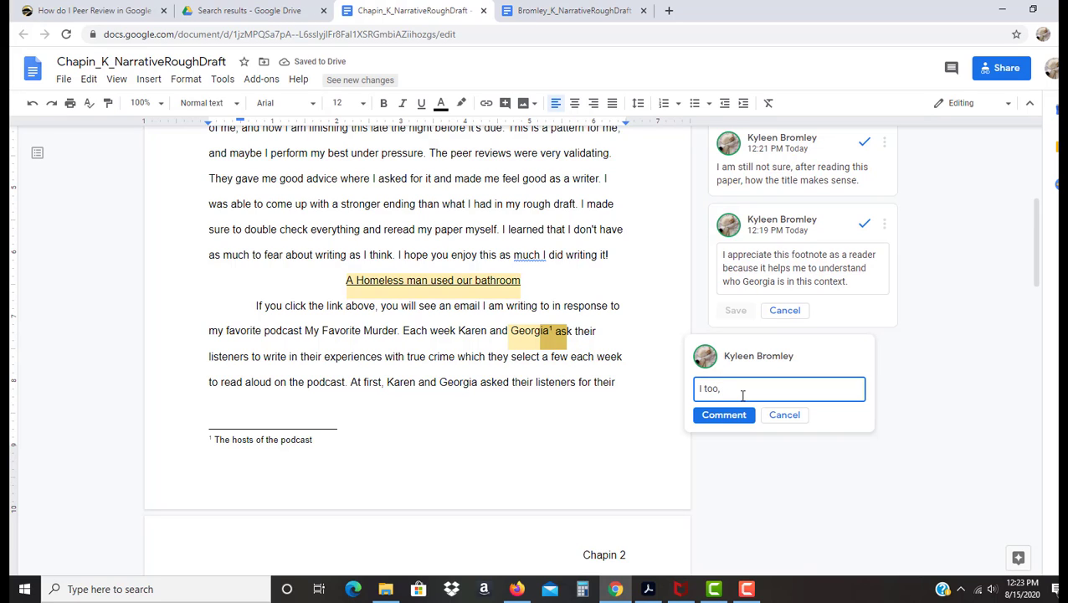
type(" as a reader found thi")
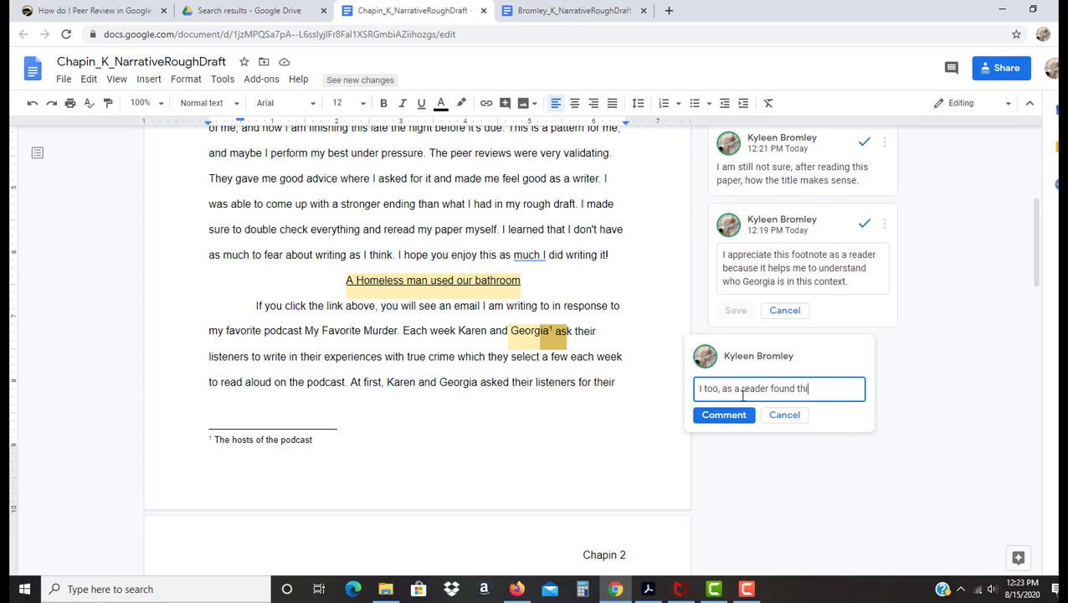
type("s helpful")
left_click(724, 414)
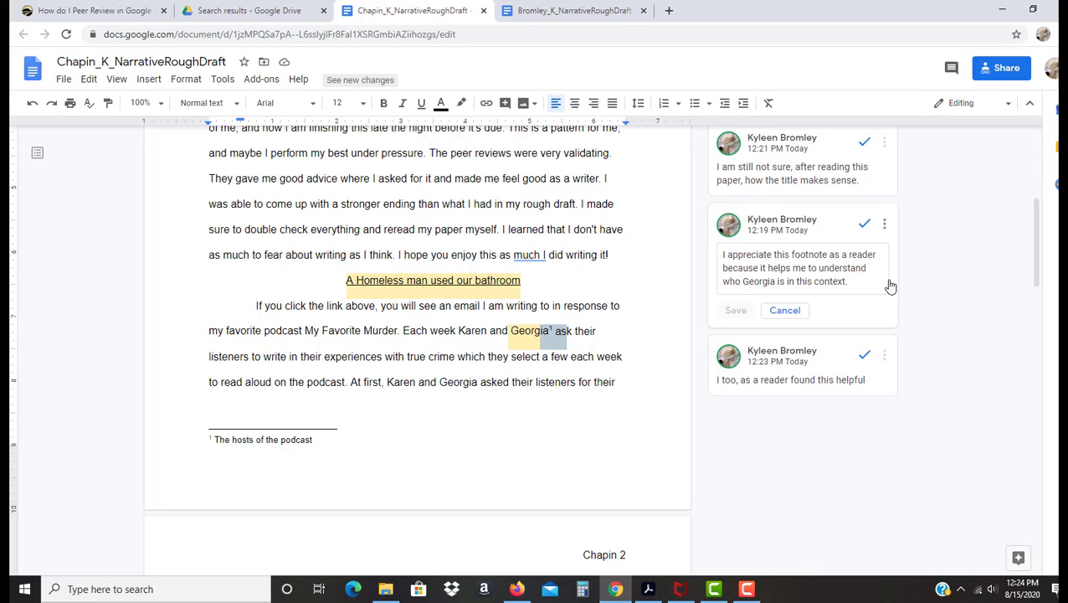
Add a line below the paper's final paragraph with the reviewer's first name followed by a colon for the summary comment
scroll(547, 360, "down", 15)
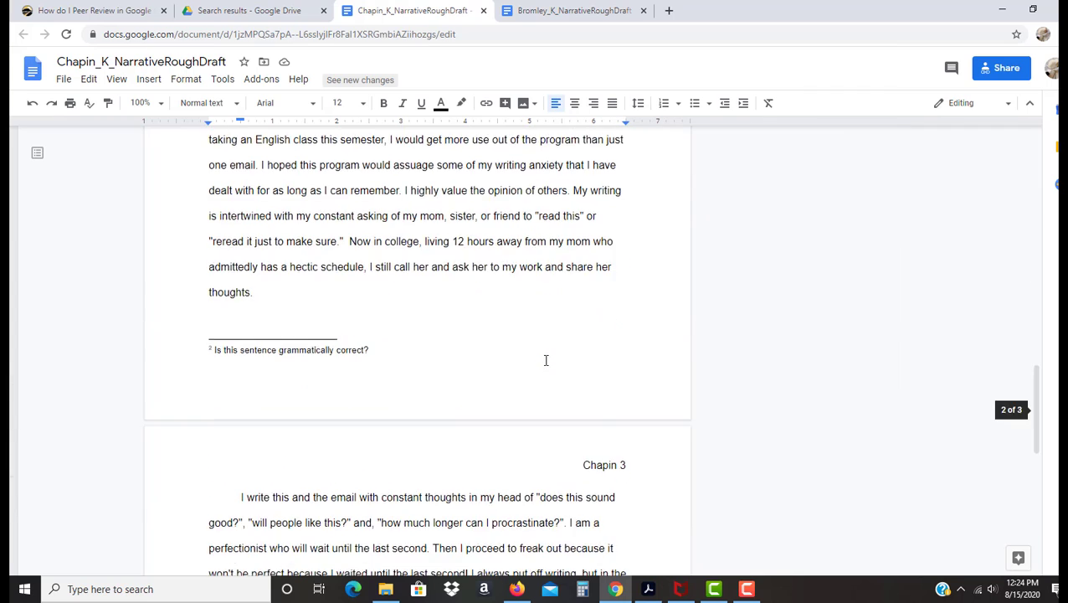
double_click(577, 320)
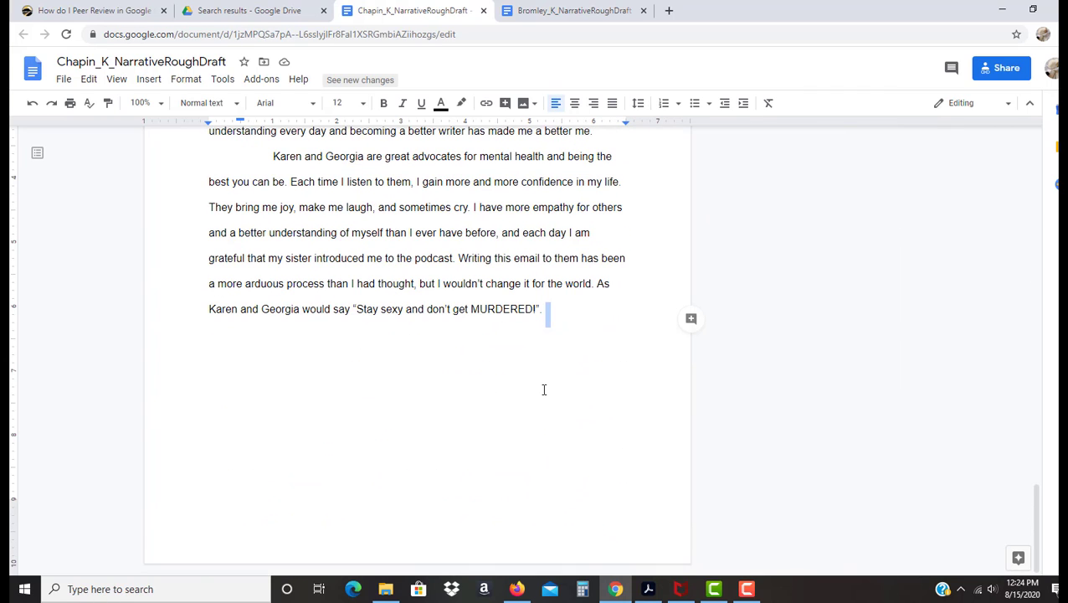
key("Return")
key("Return")
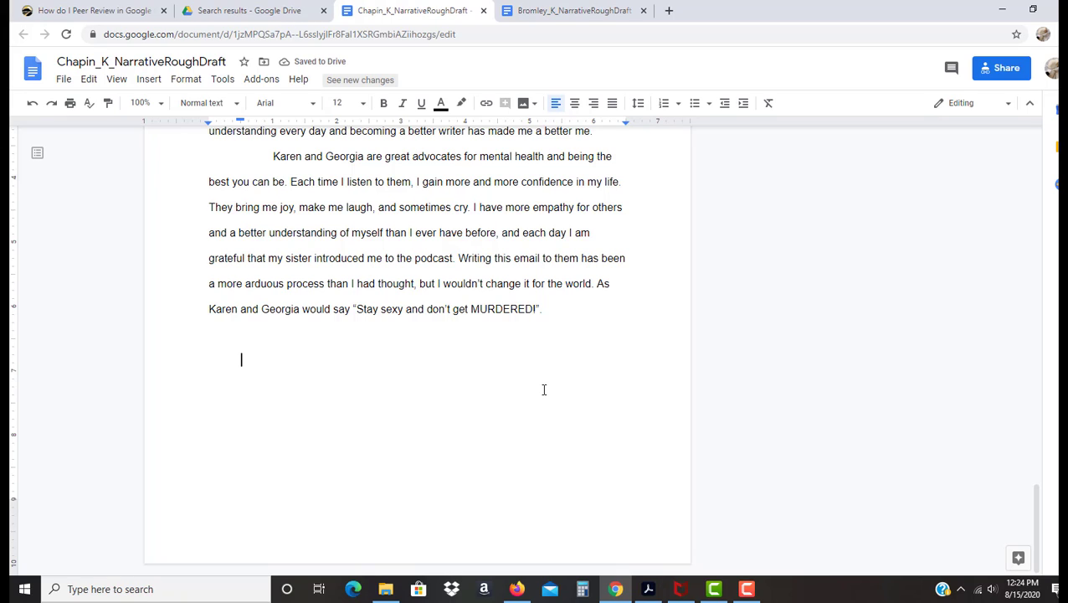
type("Kyleen:")
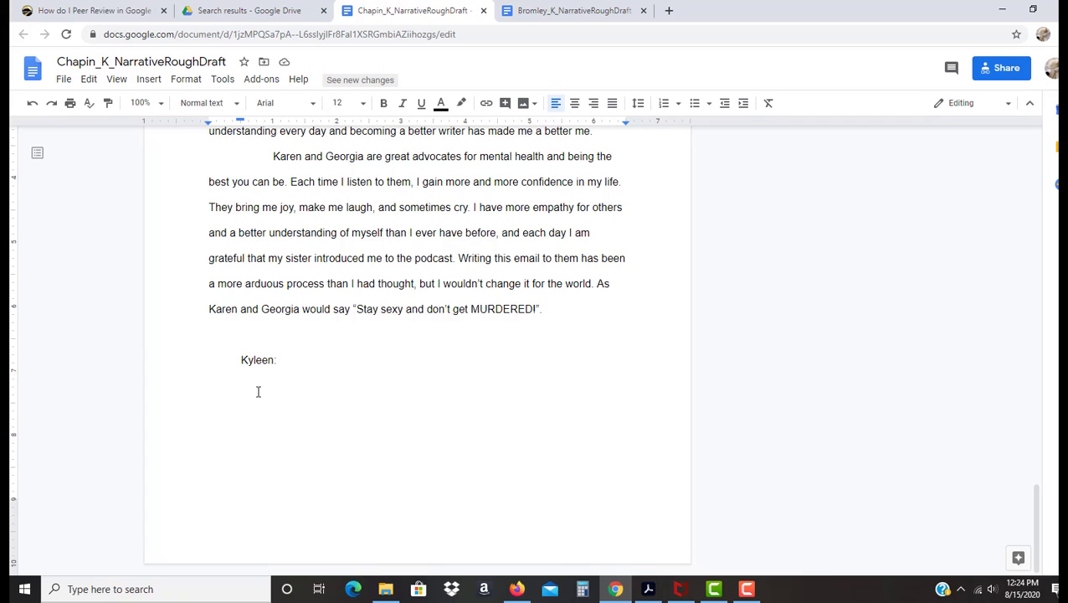
Highlight the reviewer's name line and look back over the last page to show where the summary goes
left_click_drag(292, 361, 234, 360)
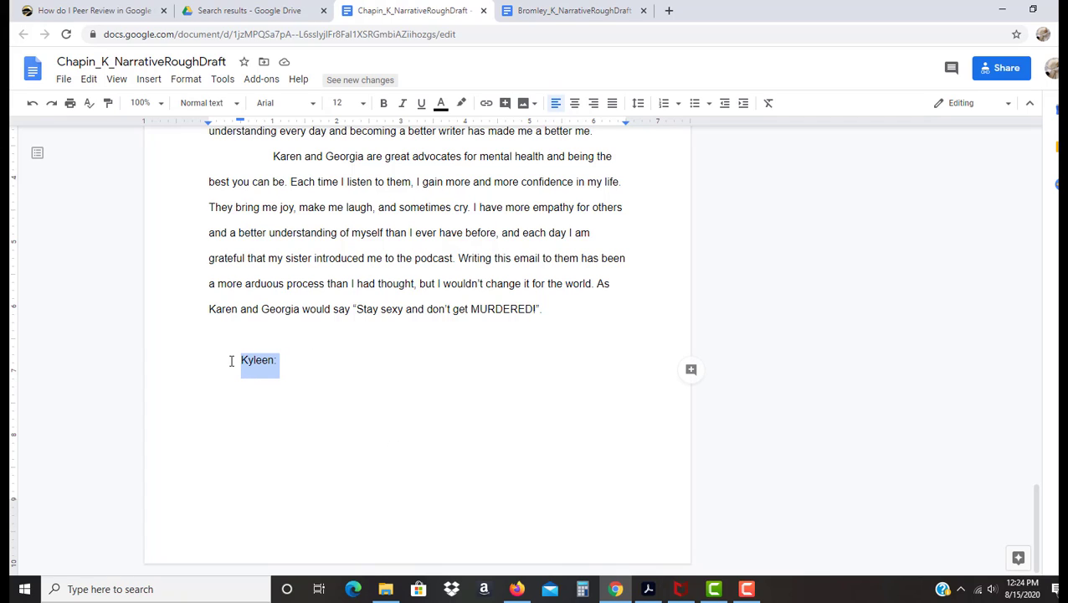
scroll(738, 406, "up", 4)
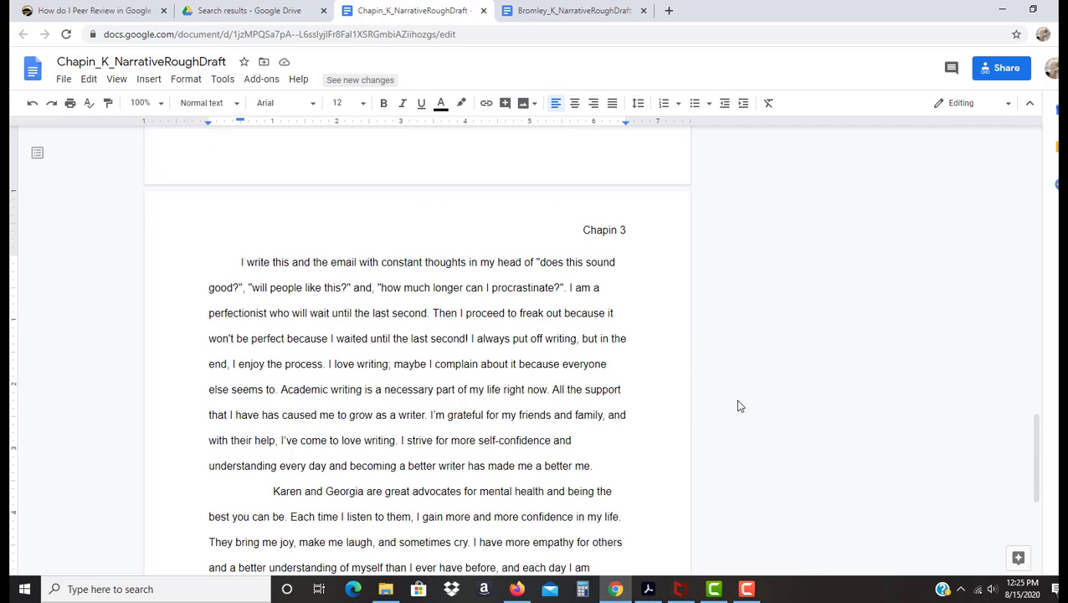
scroll(738, 406, "down", 3)
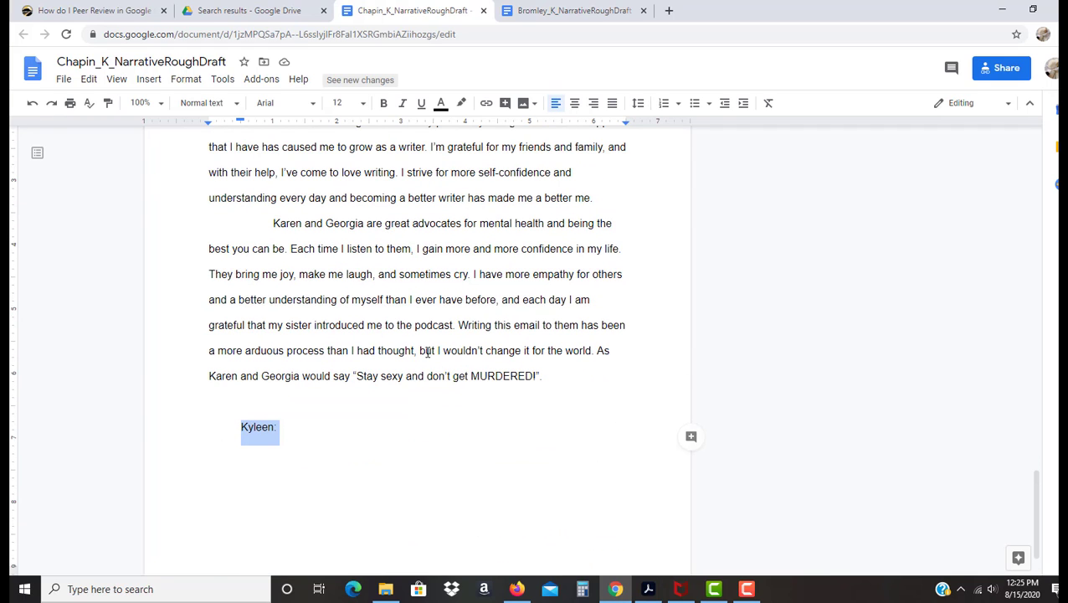
left_click(323, 428)
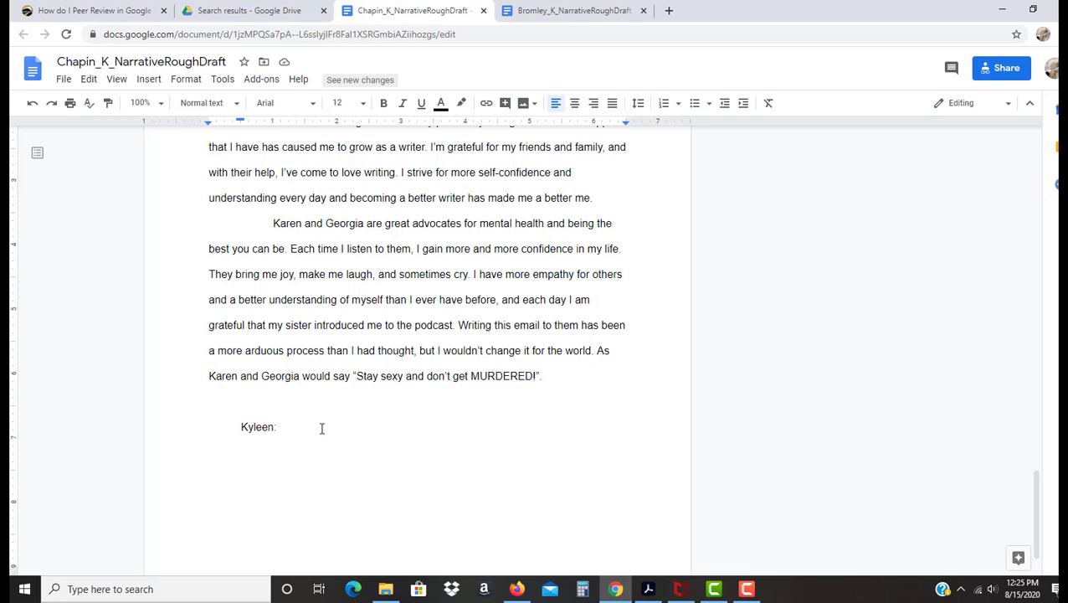
Switch to the Canvas peer review page and review step 5, highlighting the "REMEMBER!" reminder and "These are rough drafts only."
left_click(97, 10)
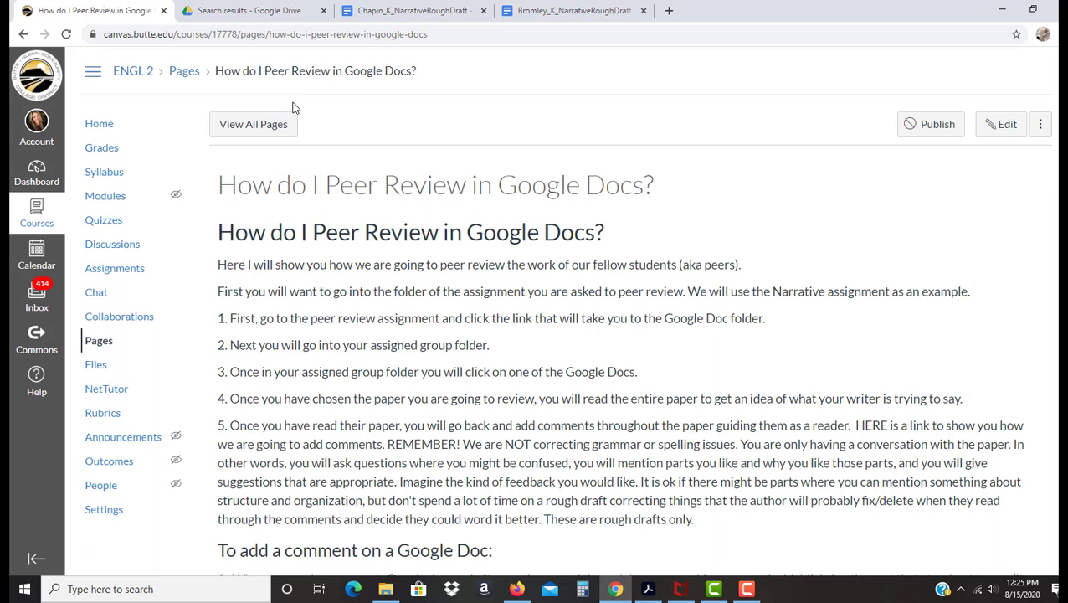
scroll(584, 289, "down", 3)
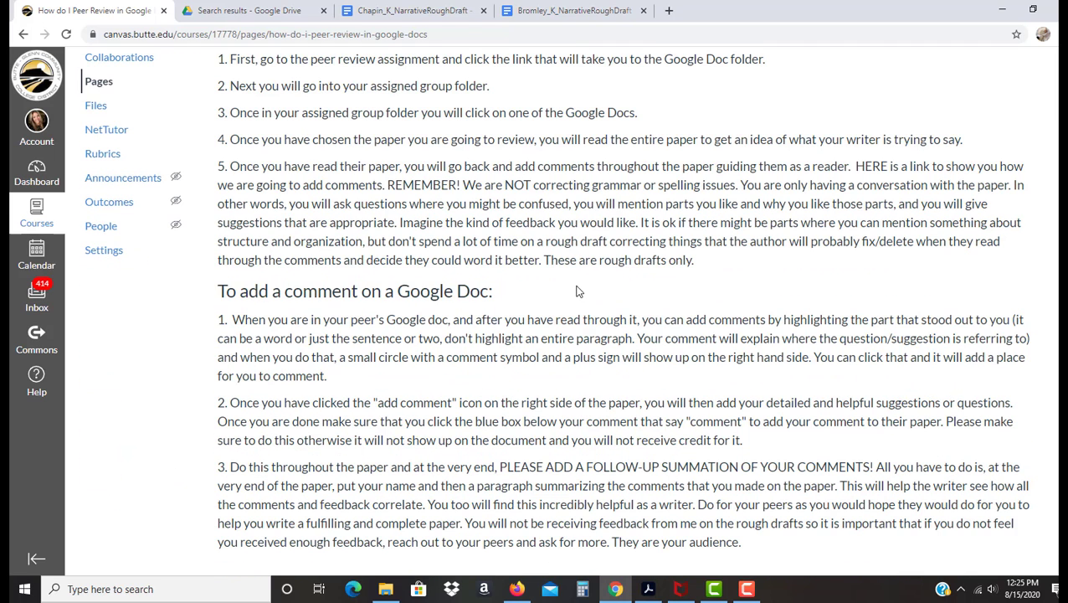
left_click_drag(387, 184, 498, 259)
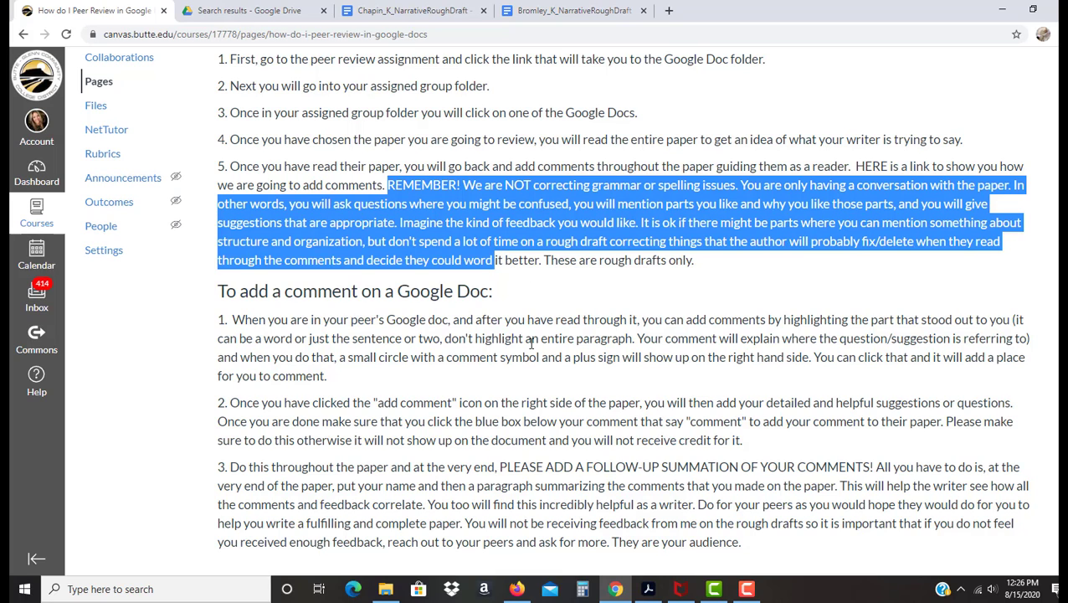
left_click(494, 343)
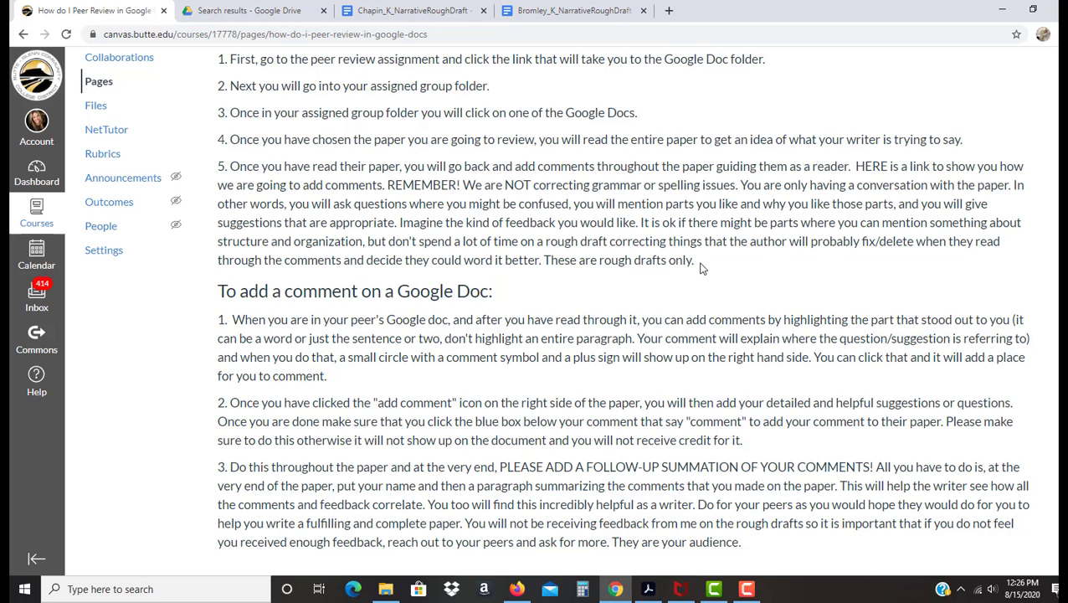
left_click_drag(695, 263, 545, 264)
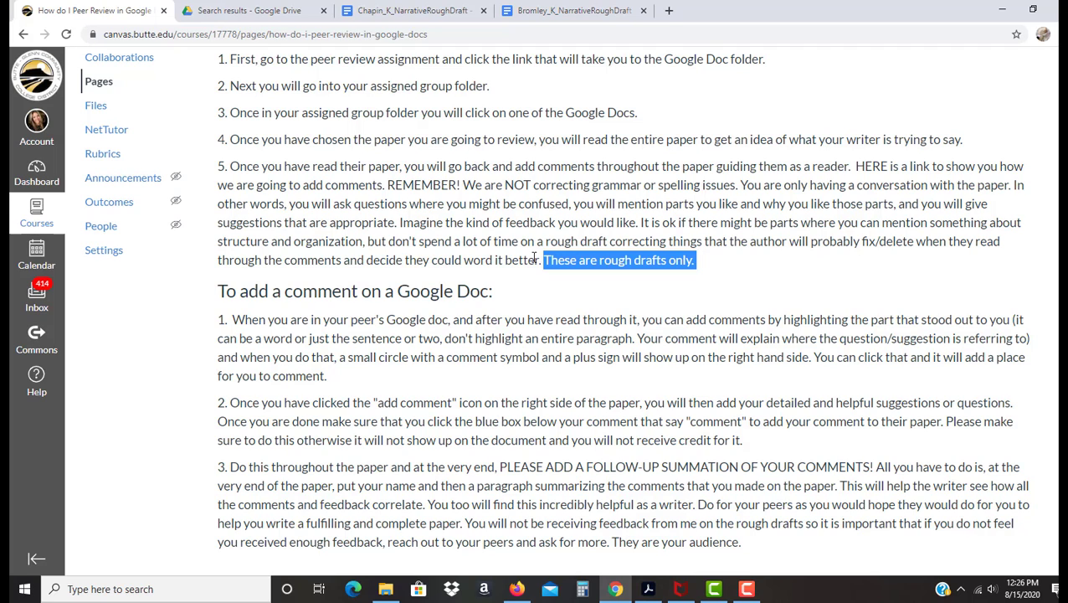
left_click(580, 310)
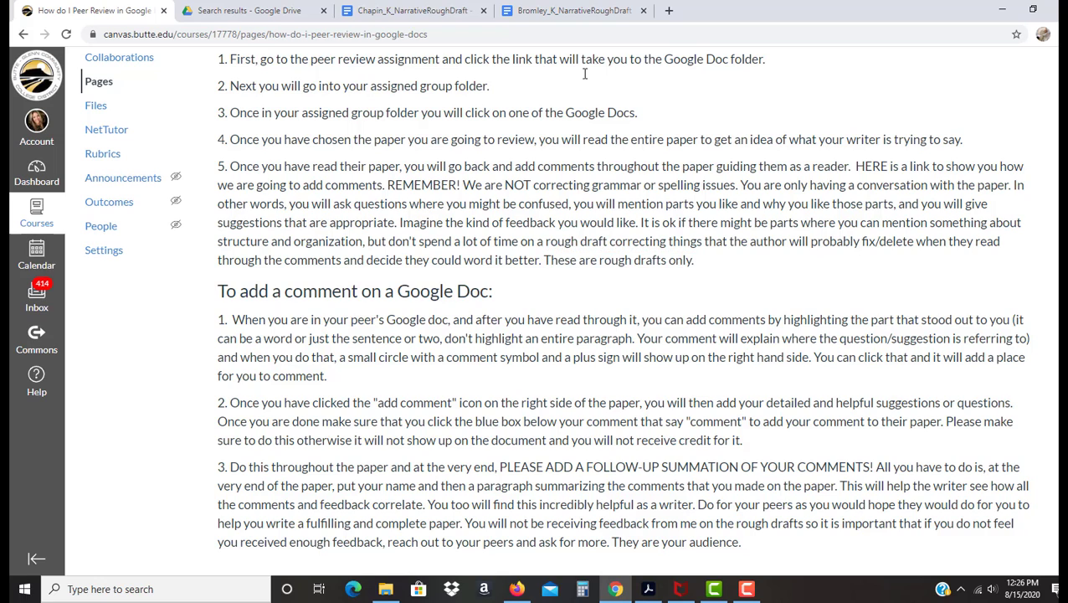
In the classmate's draft, post a comment on the final paragraph's last sentences reading "this paragraph has too many ideas and was confusing for me as a reader."
left_click(388, 13)
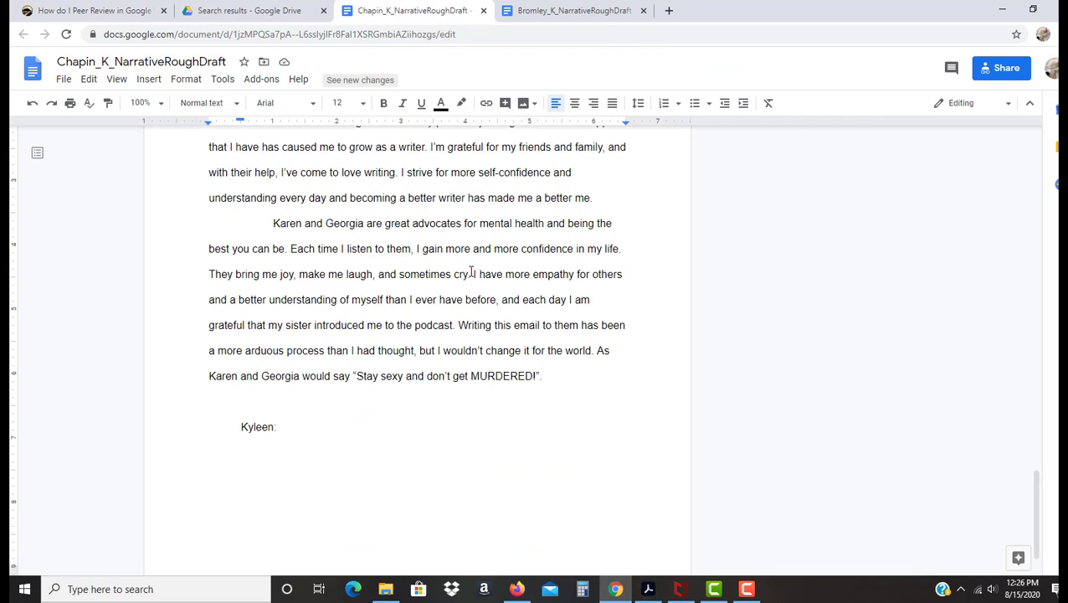
left_click_drag(473, 273, 542, 372)
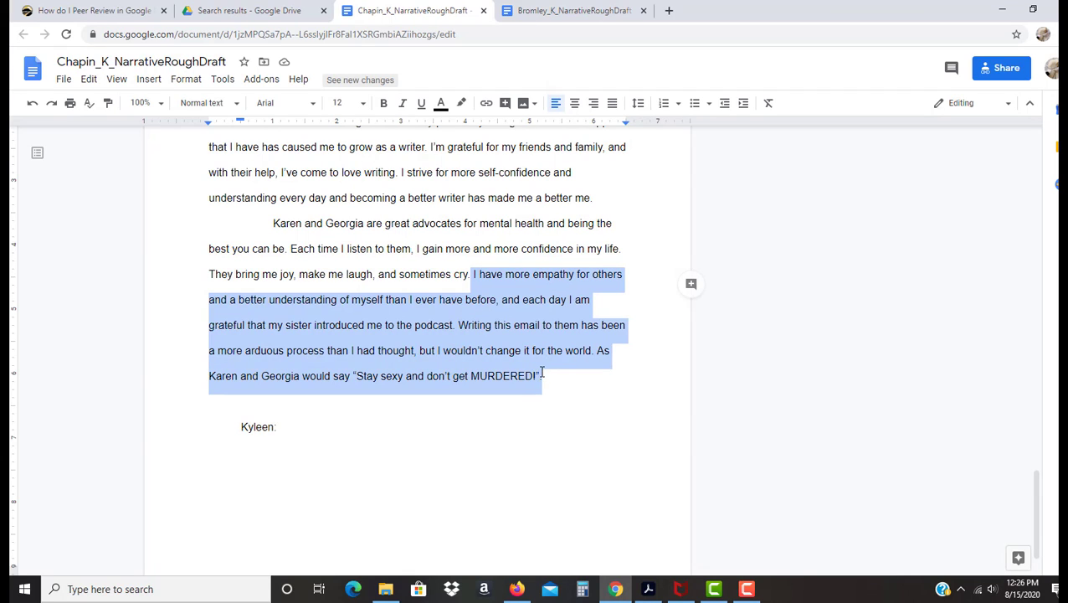
left_click(691, 287)
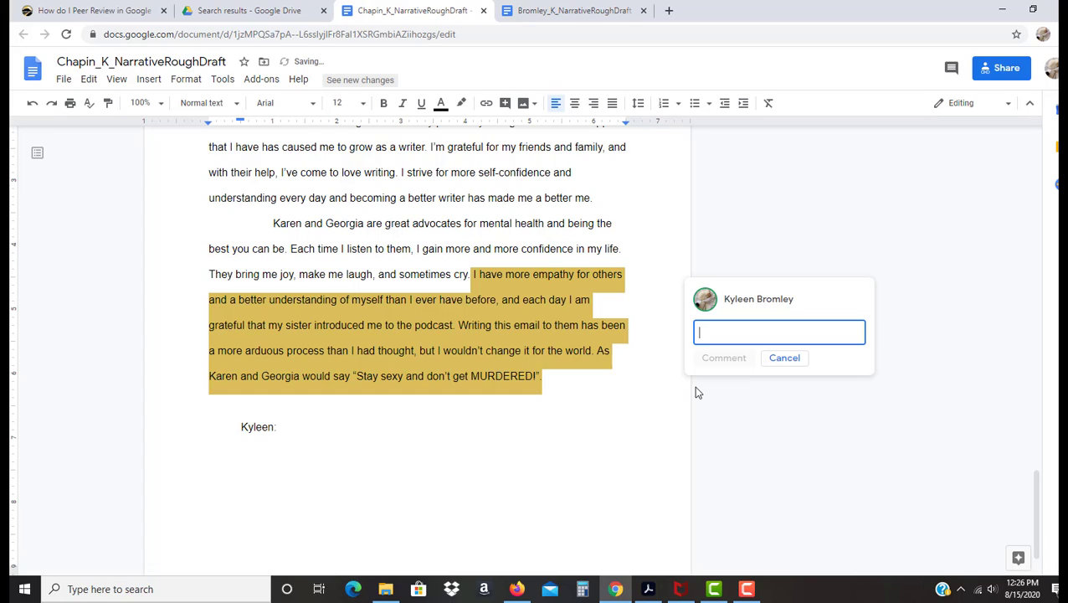
type("this para")
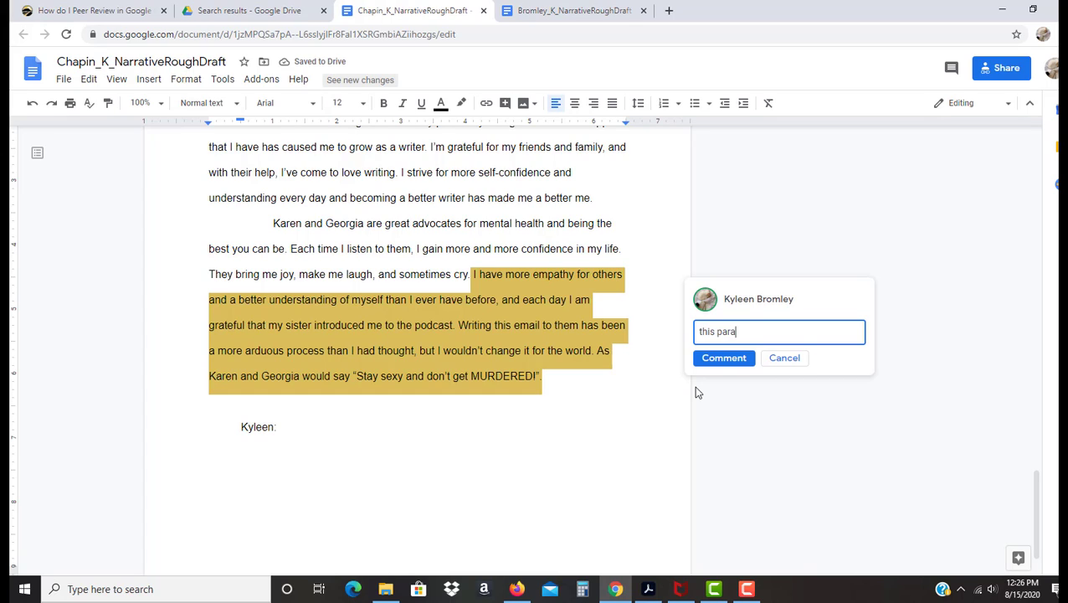
type("graph has ")
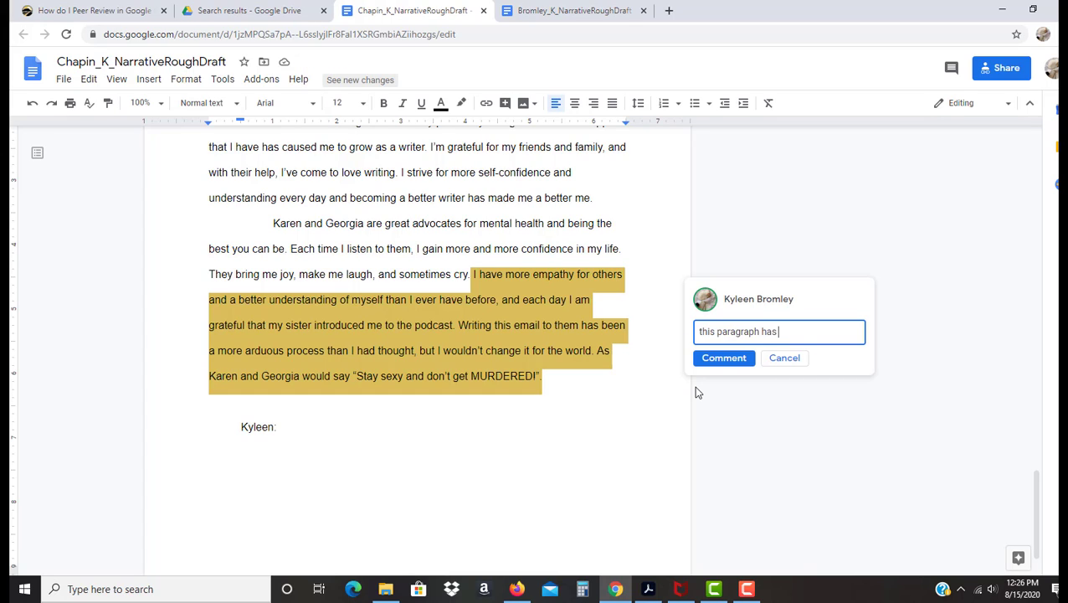
type("too many ideas and was ")
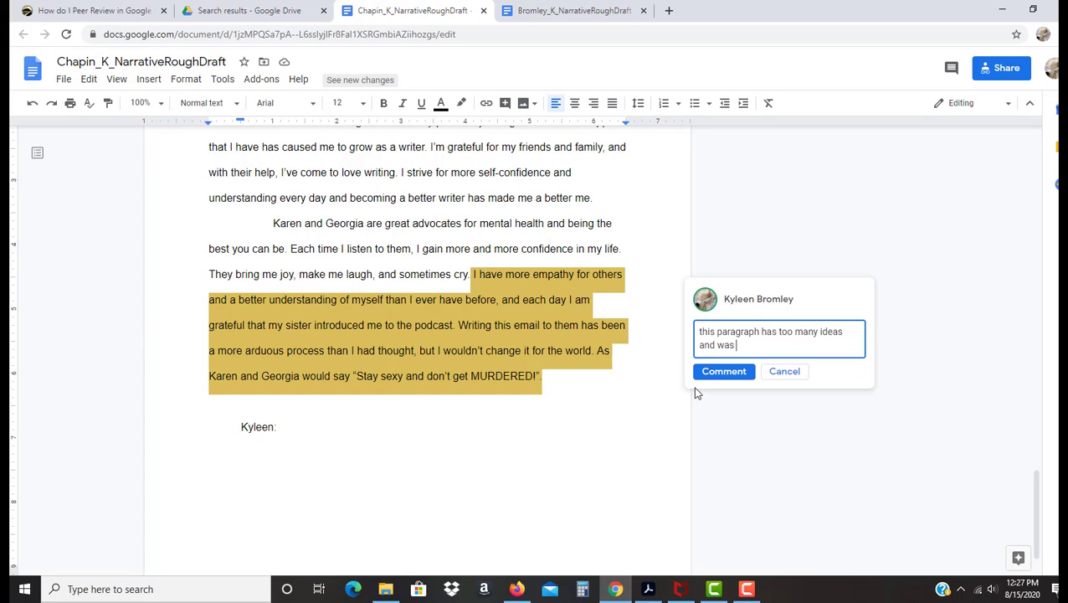
type("confusing for me as a reader.")
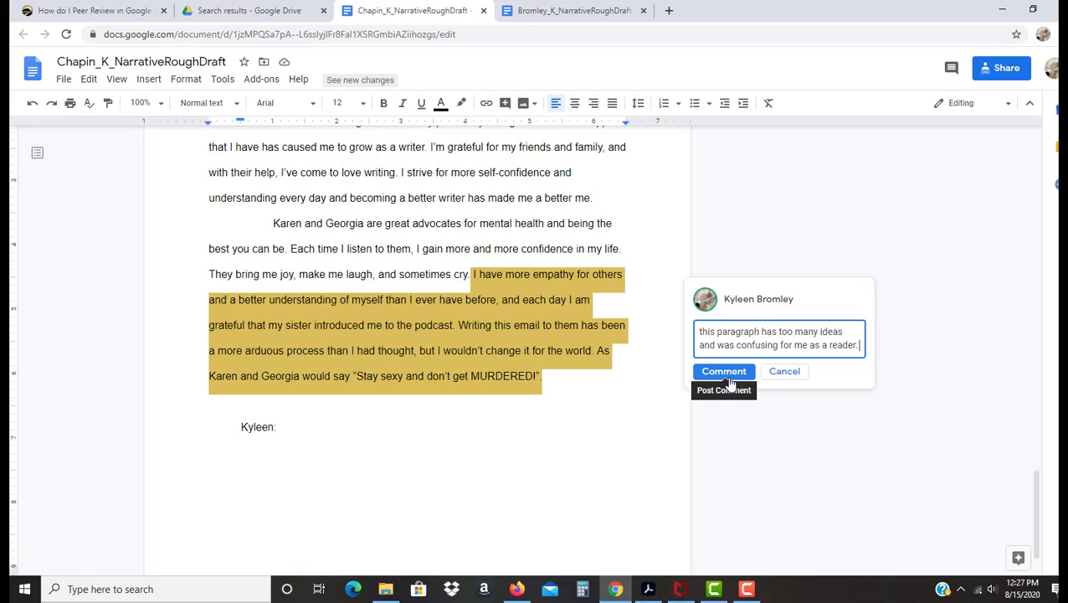
left_click(725, 381)
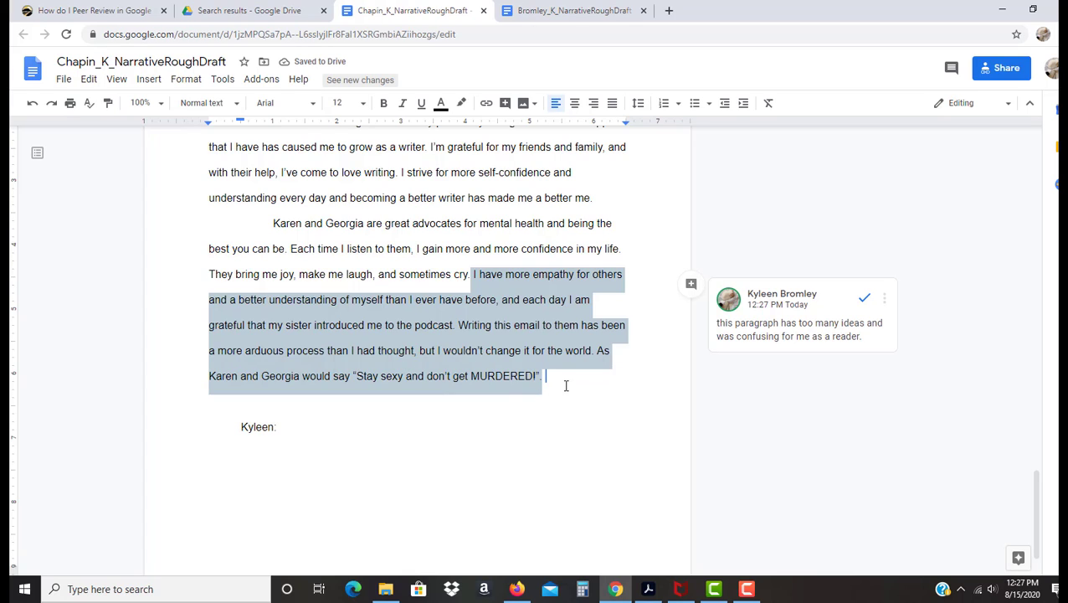
Post a comment on the paper's closing word "MURDERED!" reading "This just ends. What more can you say to really bring home the point?"
left_click(415, 382)
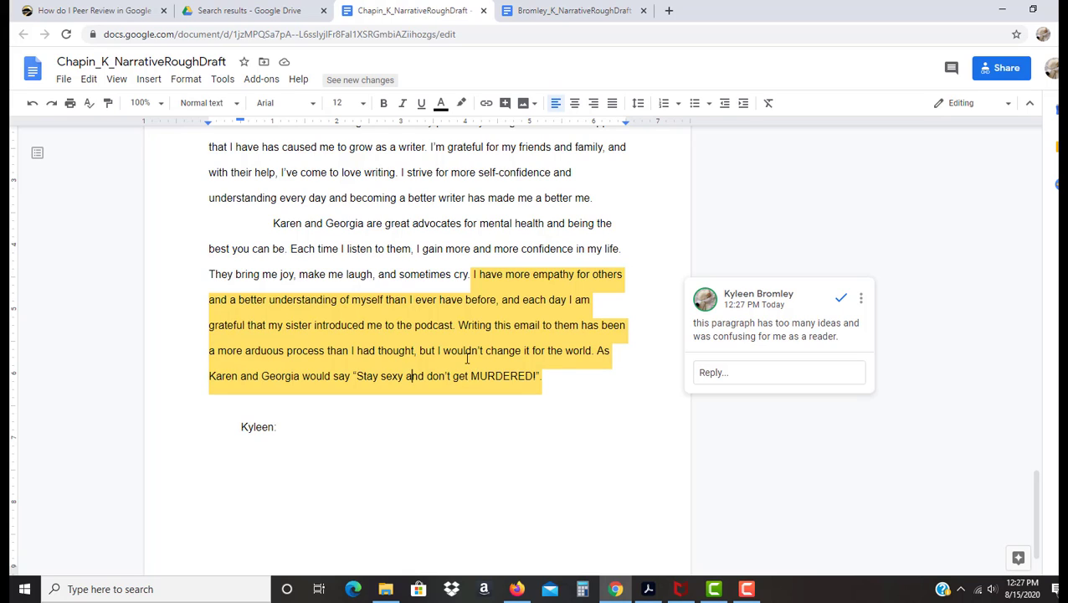
left_click(560, 374)
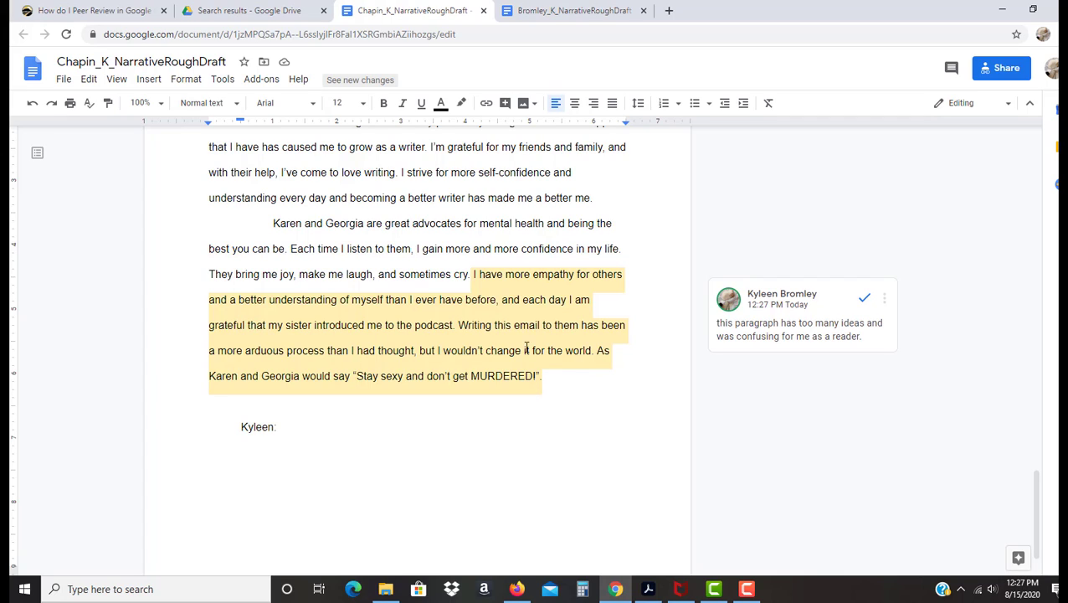
left_click_drag(545, 376, 481, 376)
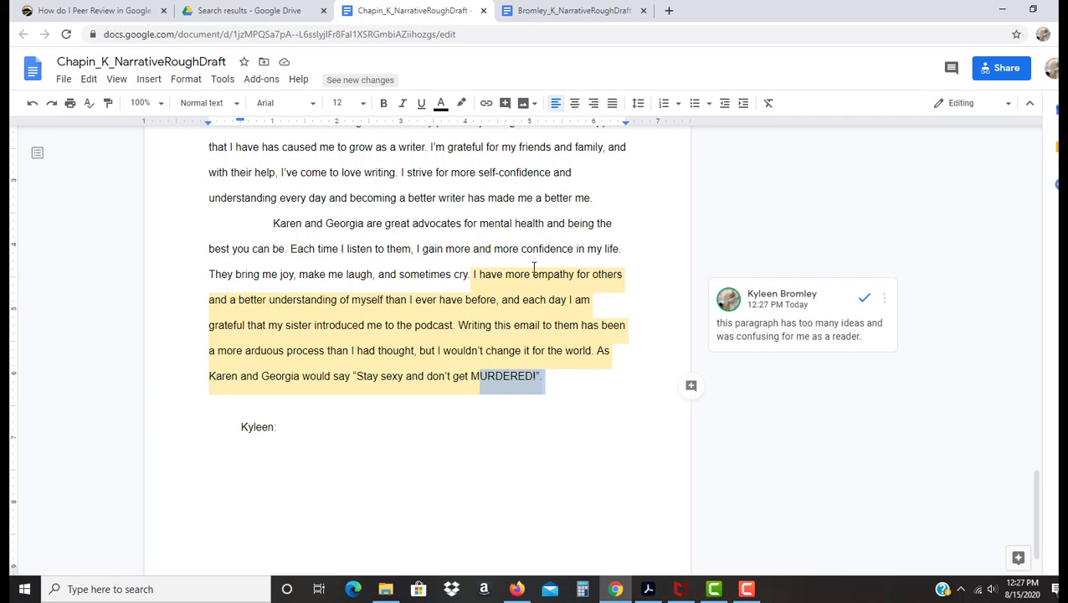
key("ctrl+alt+m")
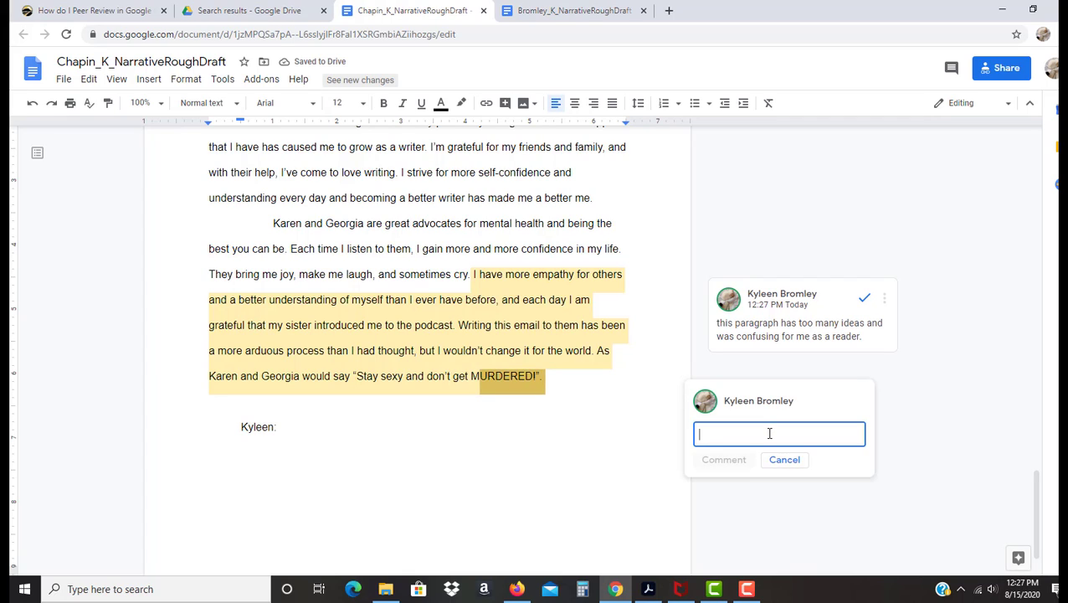
type("This just e")
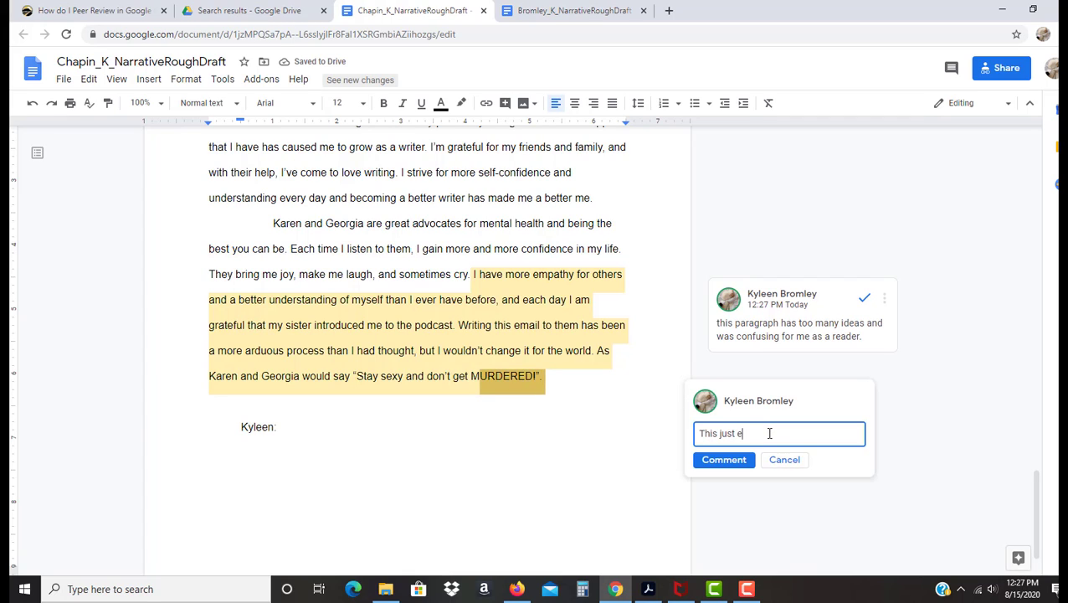
type("nds. What more can yo")
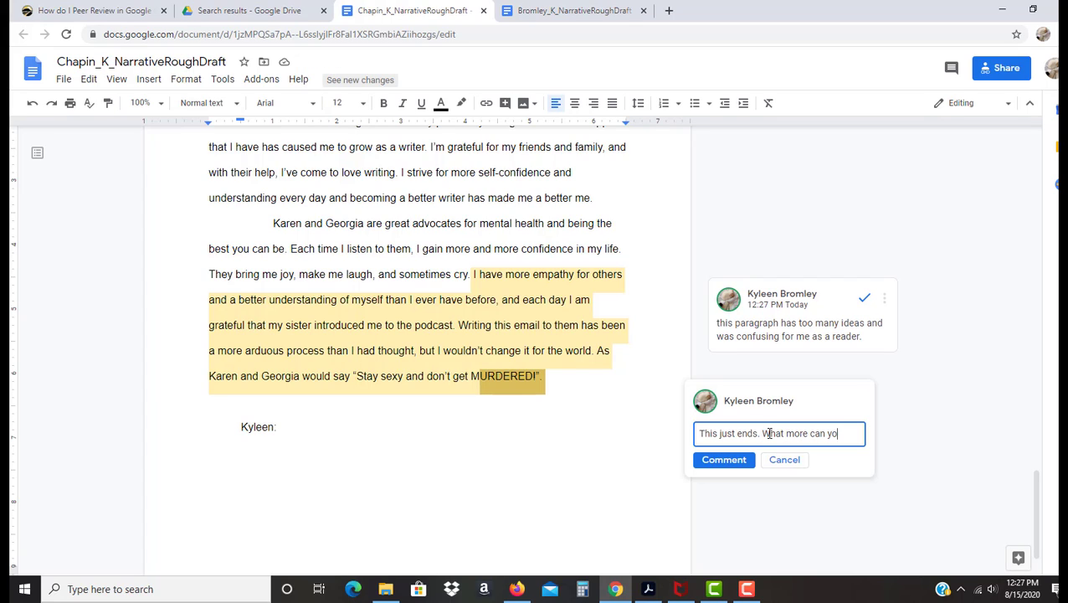
type("u say to rea")
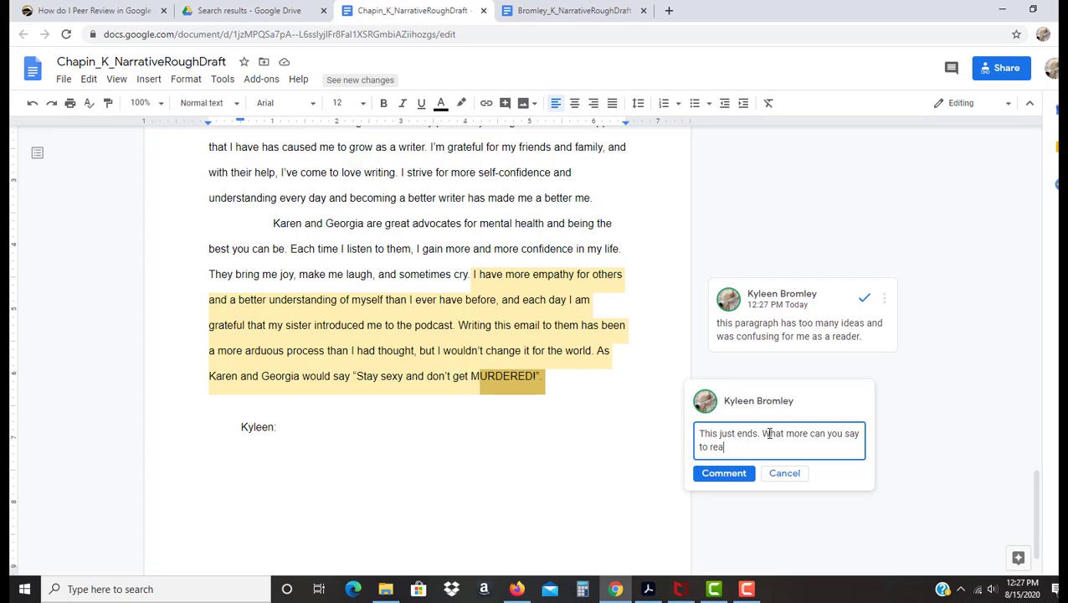
type("lly bring home the poin")
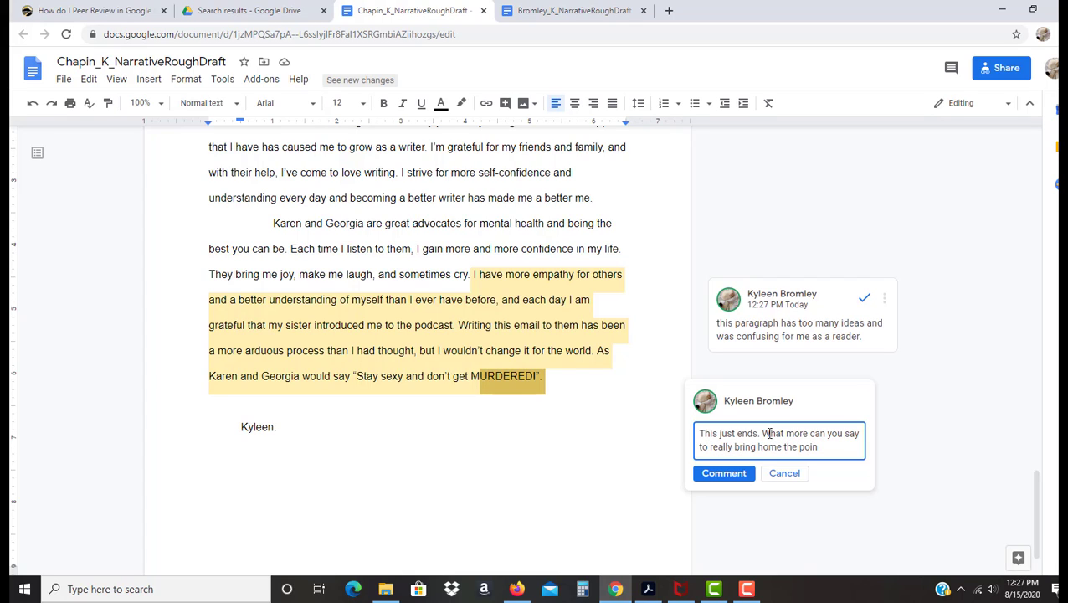
type("t?")
left_click(720, 473)
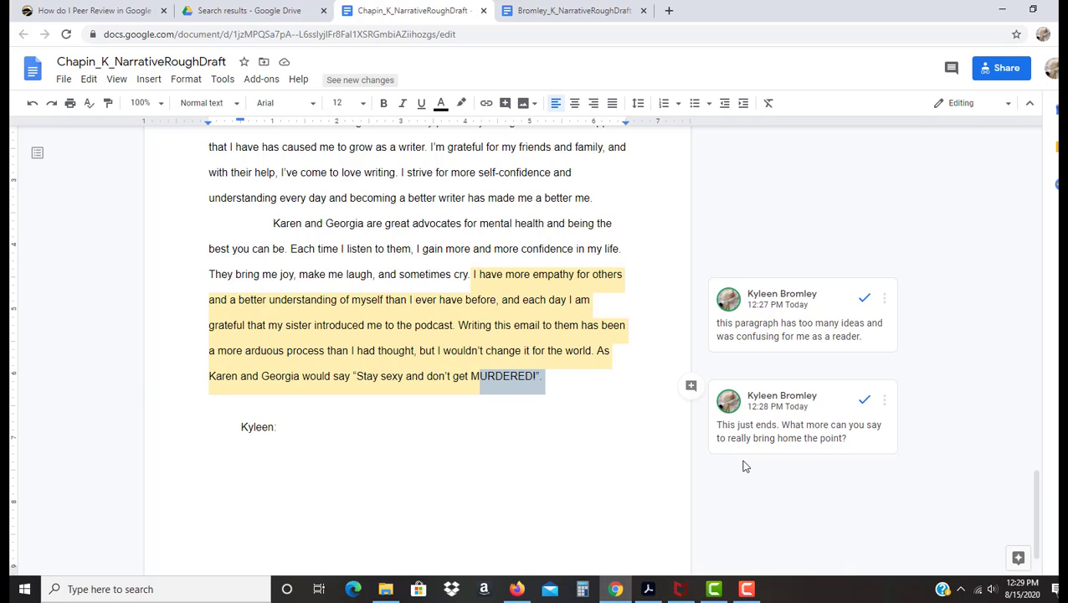
Resolve the page-one comments on the title "A Homeless man used our bathroom" and on the "Georgia" footnote mark
scroll(616, 399, "up", 10)
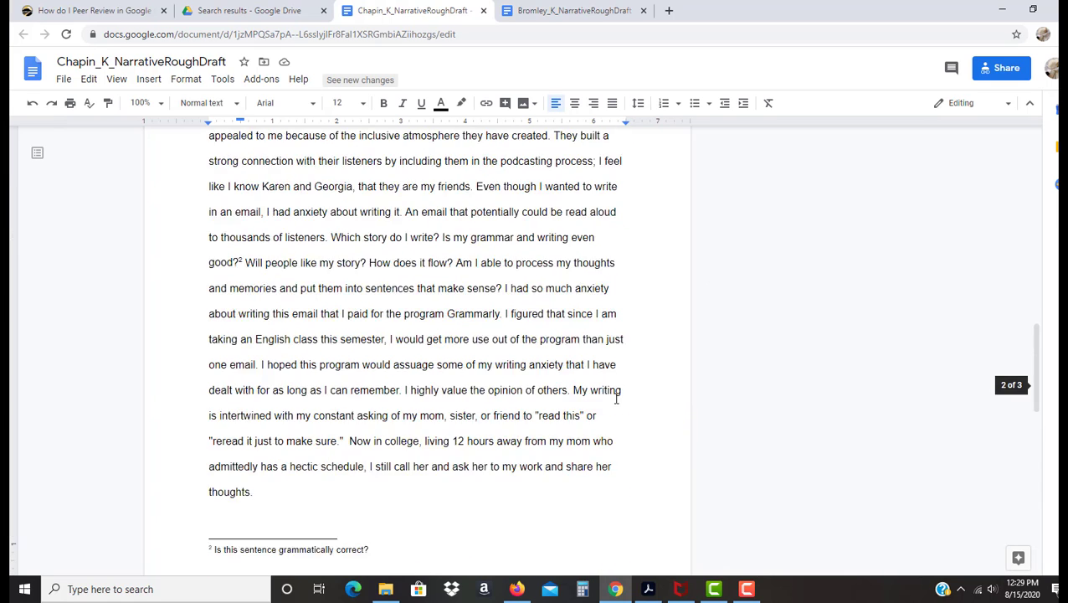
scroll(616, 398, "up", 15)
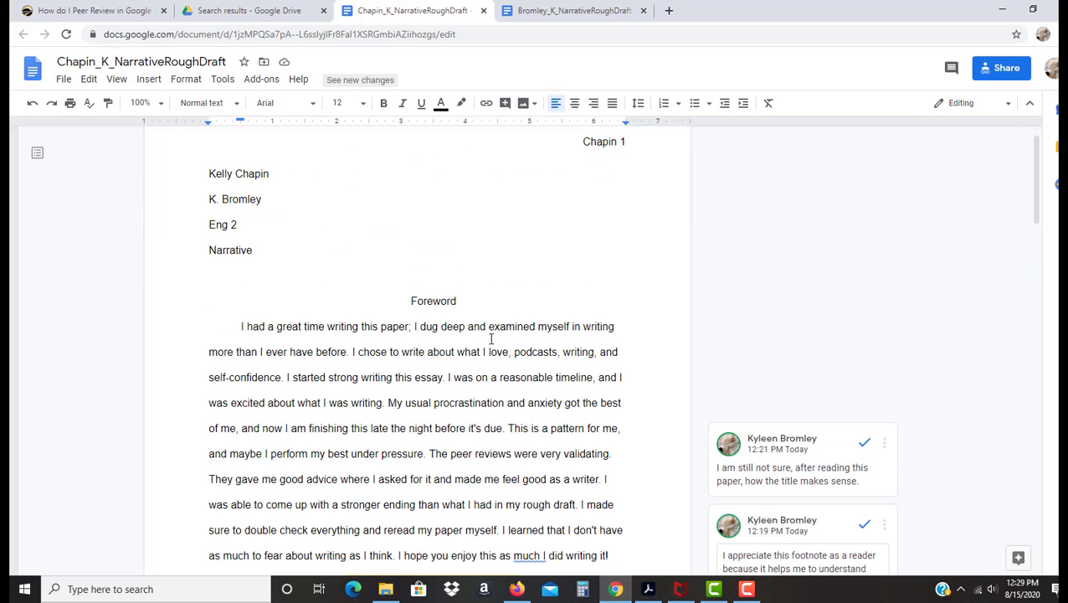
scroll(490, 338, "down", 3)
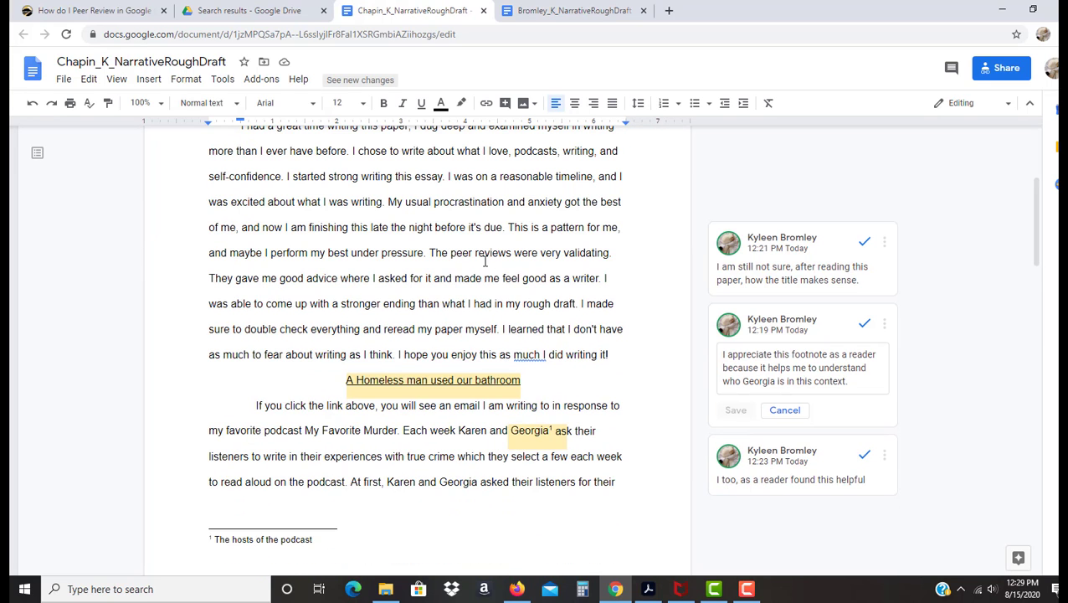
left_click(862, 245)
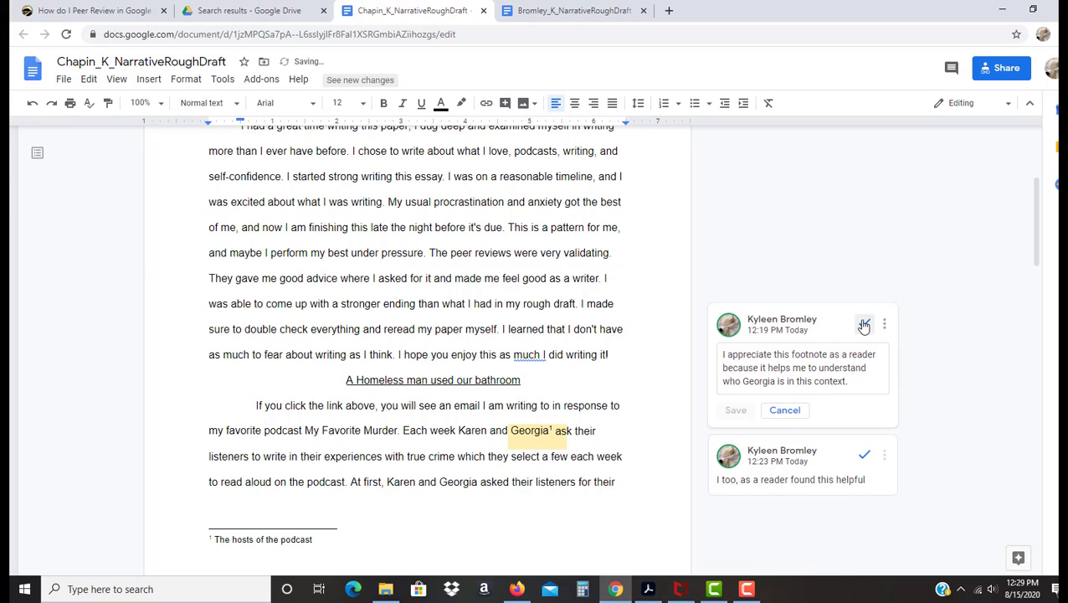
left_click(864, 325)
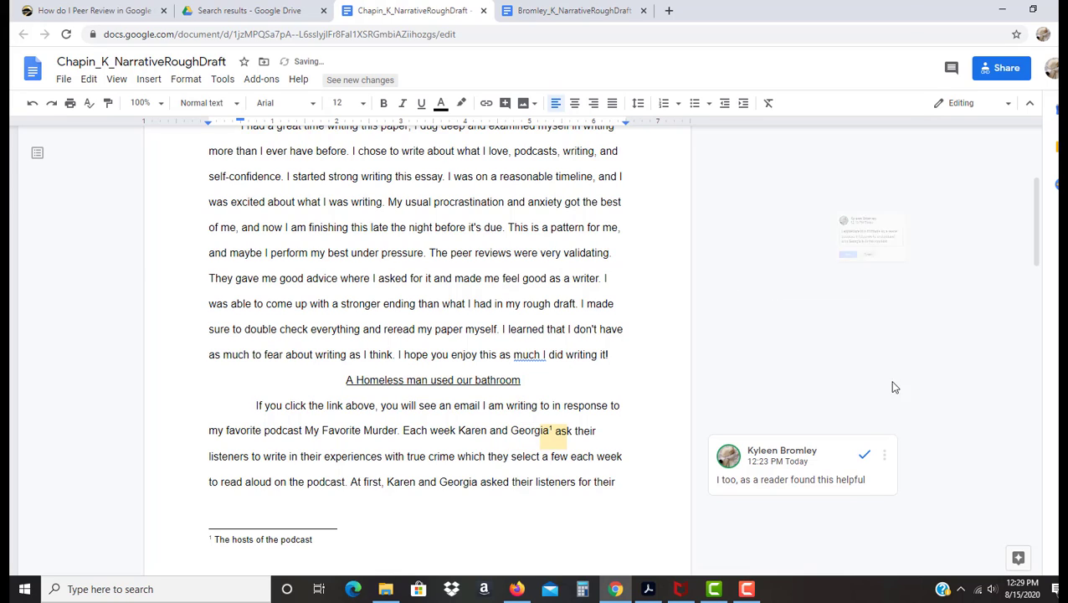
Resolve both comments on the final paragraph of the last page
scroll(918, 346, "down", 8)
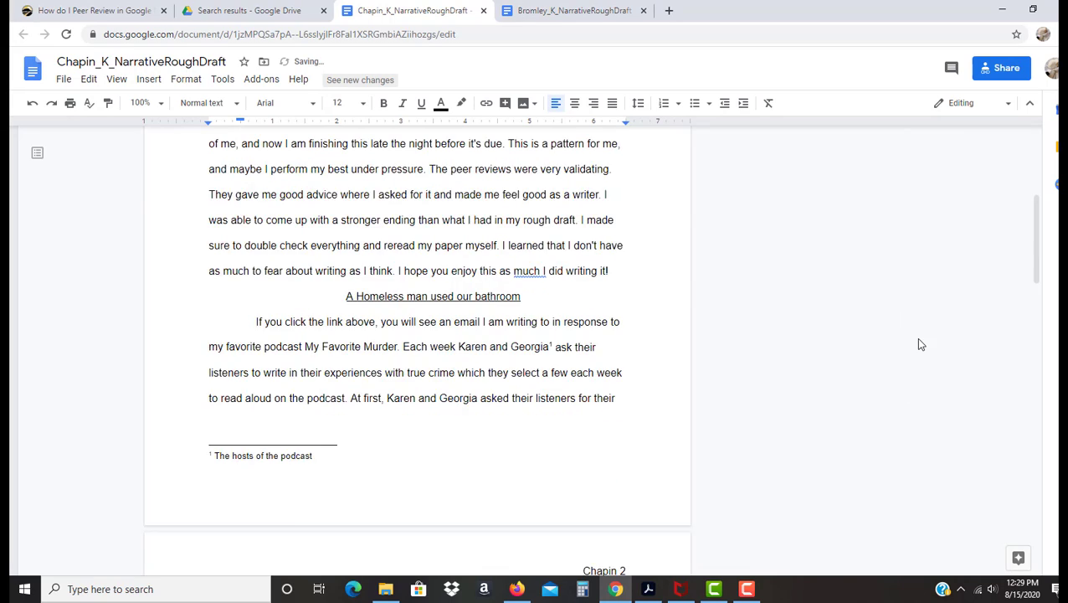
scroll(887, 346, "down", 10)
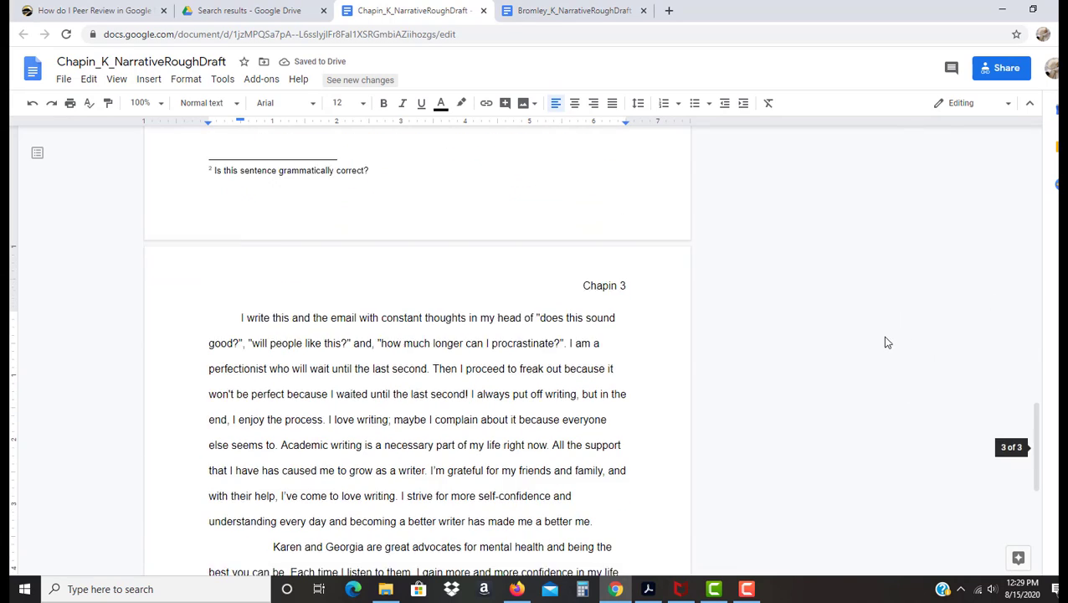
left_click(860, 303)
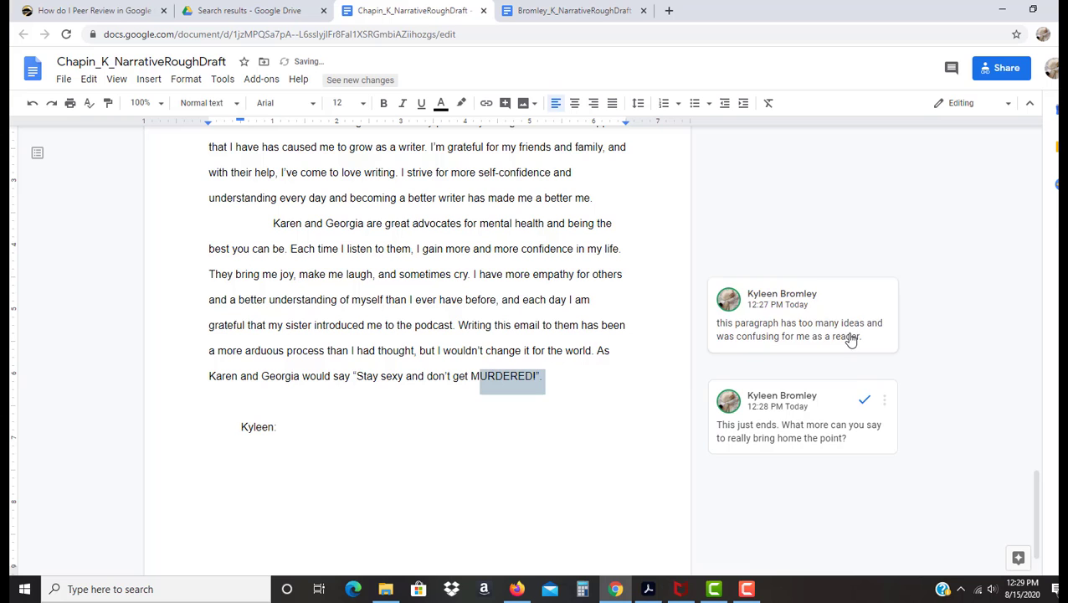
left_click(864, 399)
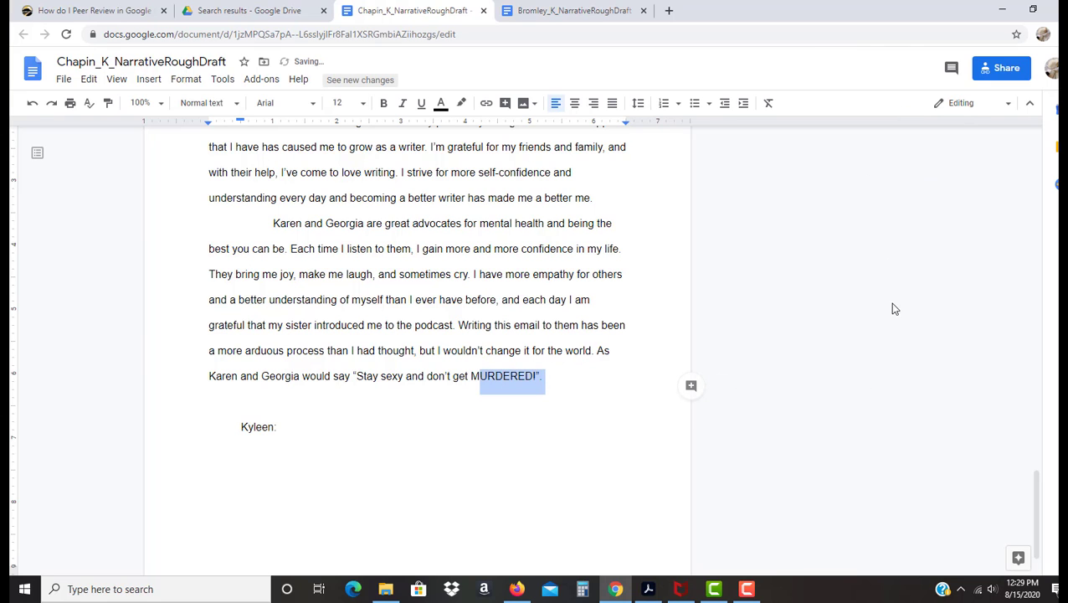
Open the document's comment history and review the resolved comments, including those left by earlier peer reviewers
scroll(912, 251, "up", 10)
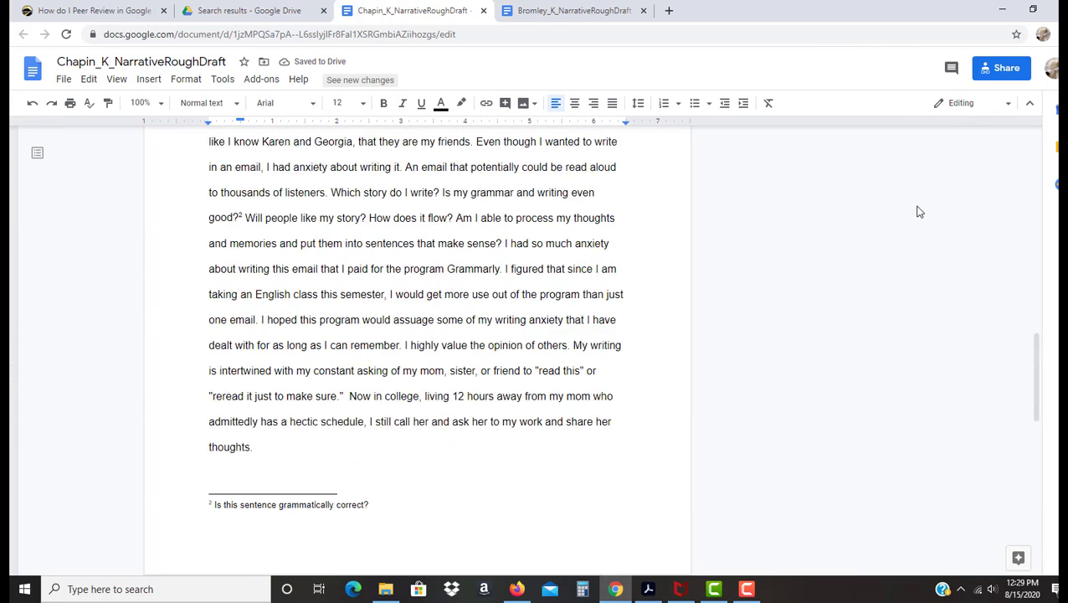
scroll(918, 212, "up", 1)
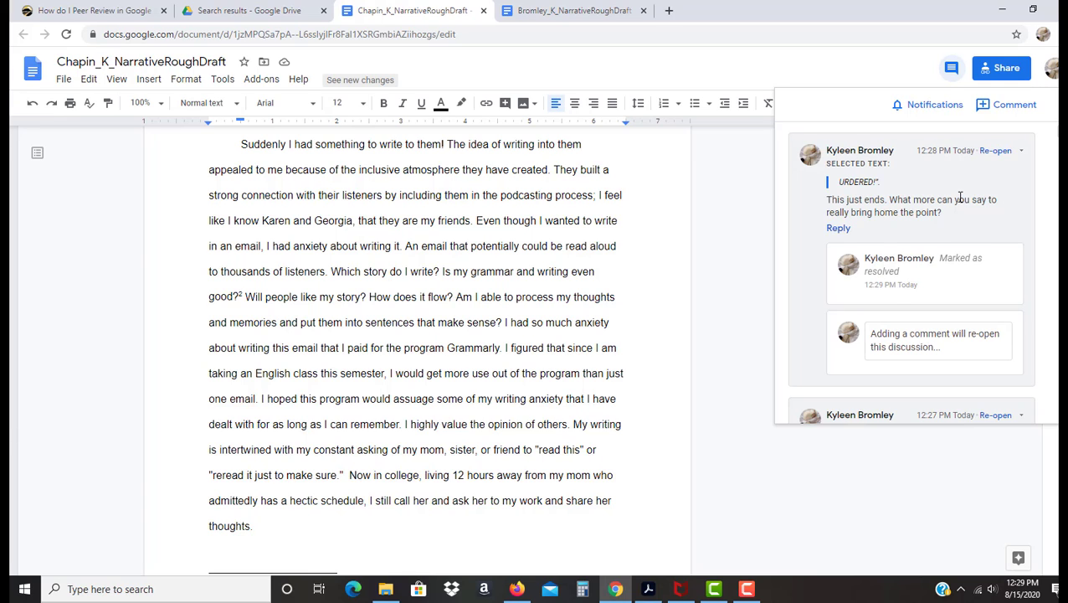
scroll(960, 200, "down", 10)
scroll(960, 200, "down", 8)
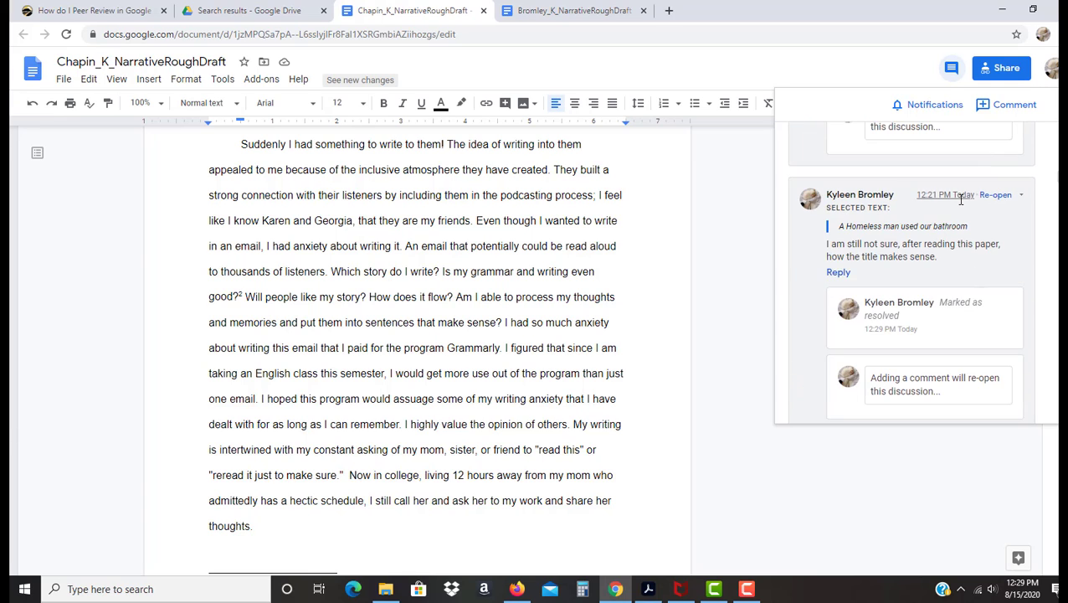
scroll(960, 200, "down", 3)
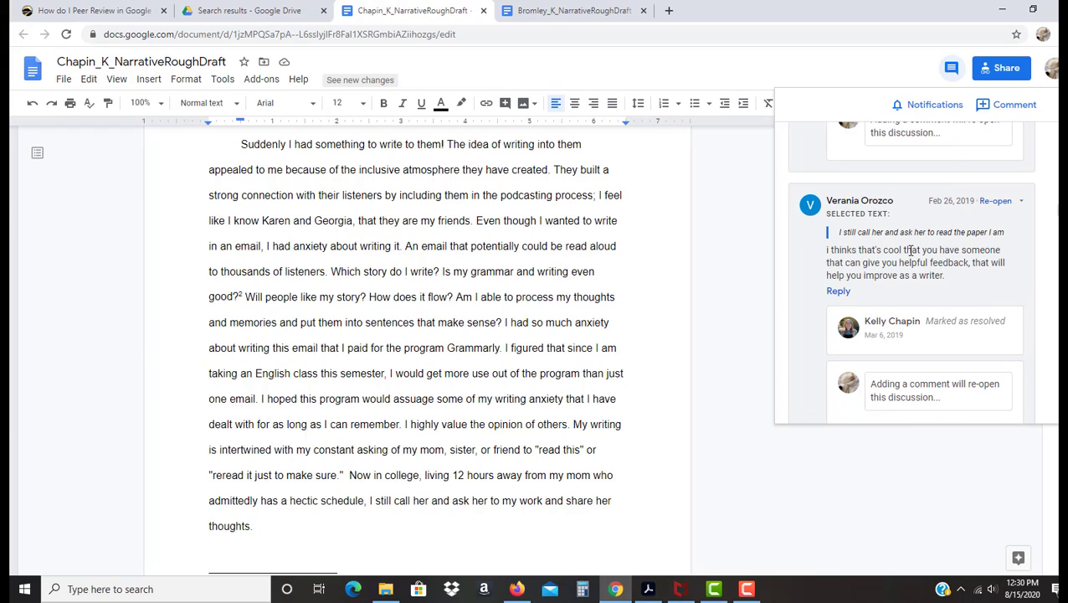
scroll(911, 250, "down", 3)
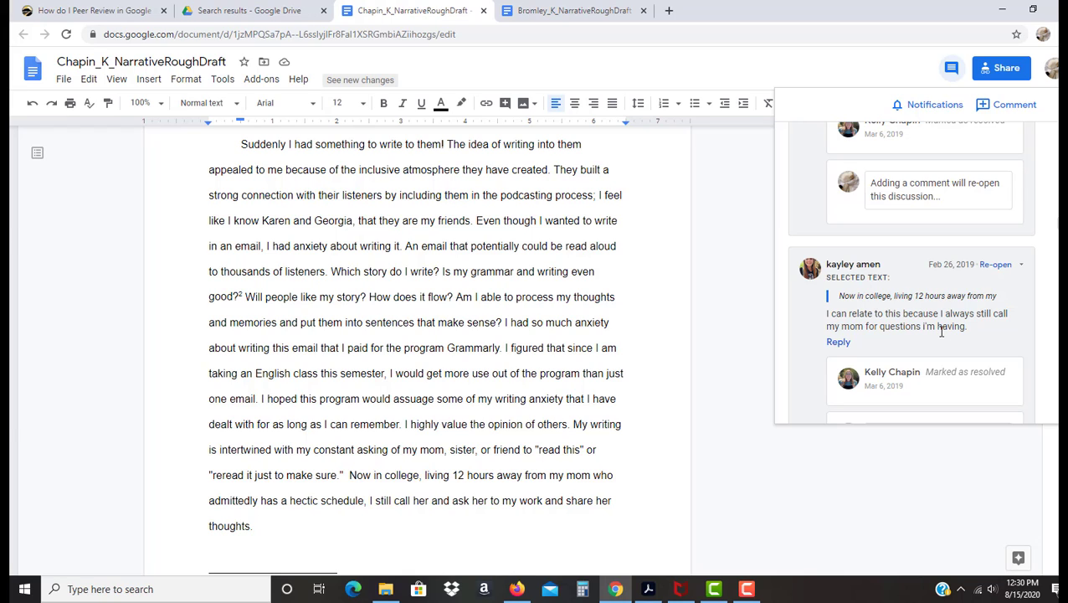
scroll(941, 332, "down", 3)
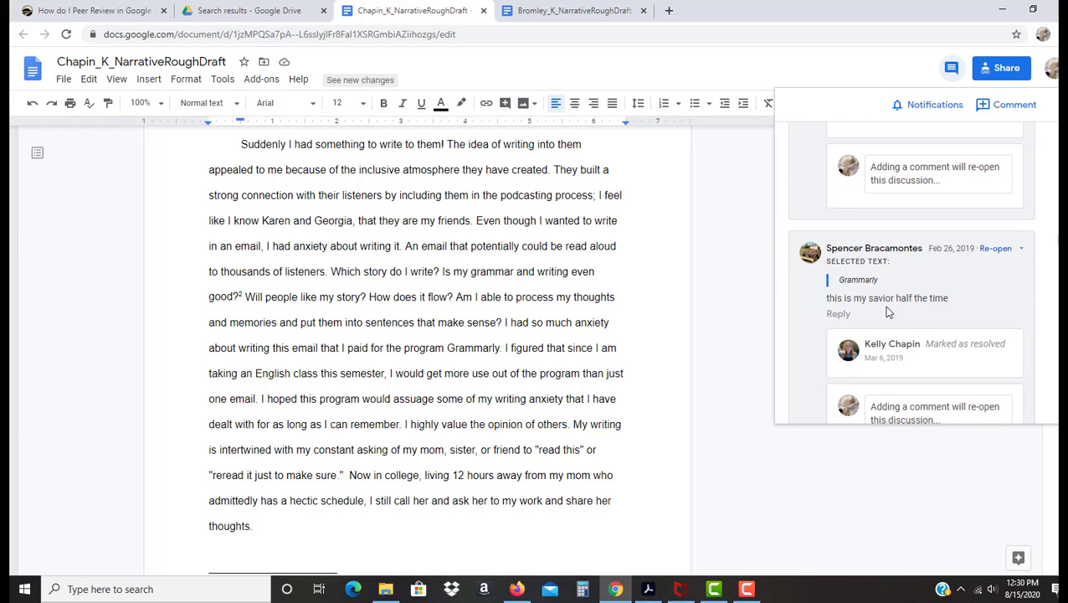
left_click(734, 327)
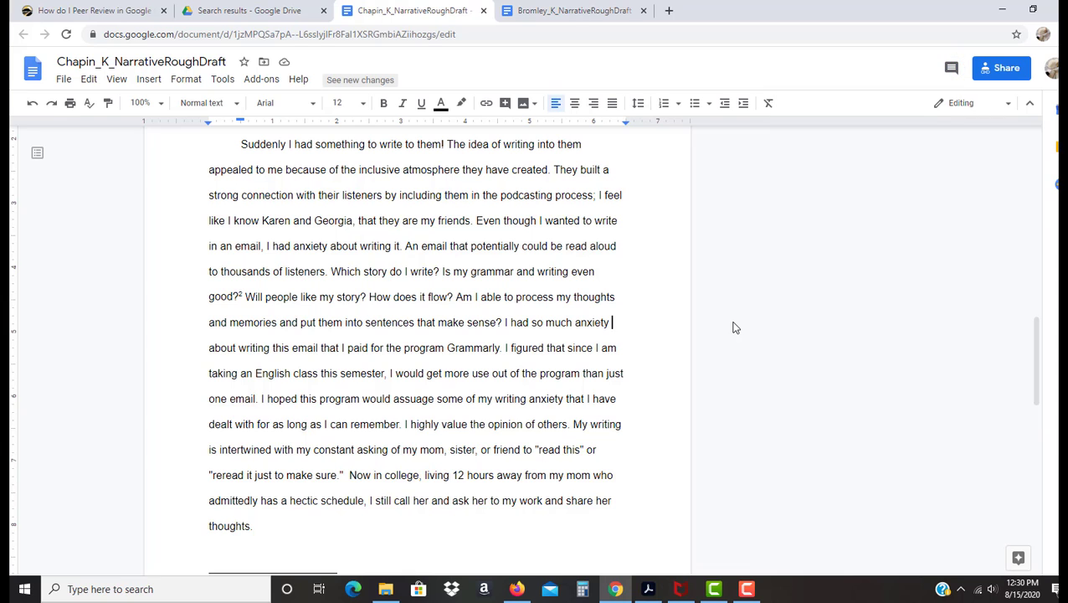
Look back over the draft's first two pages, and switch to the Google Drive search results for "source summary"
scroll(624, 306, "up", 10)
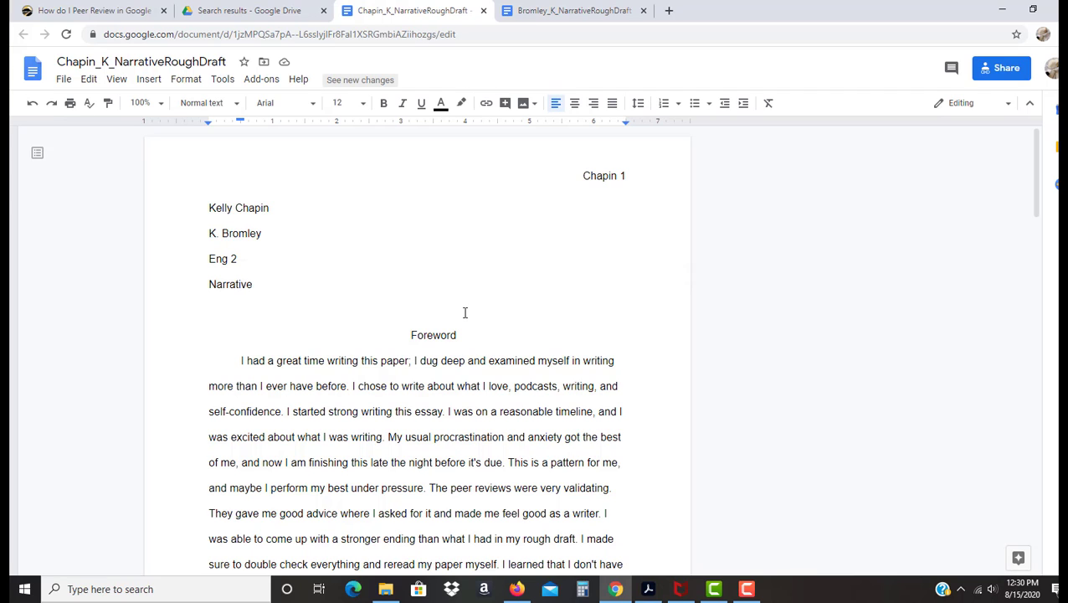
scroll(464, 311, "down", 2)
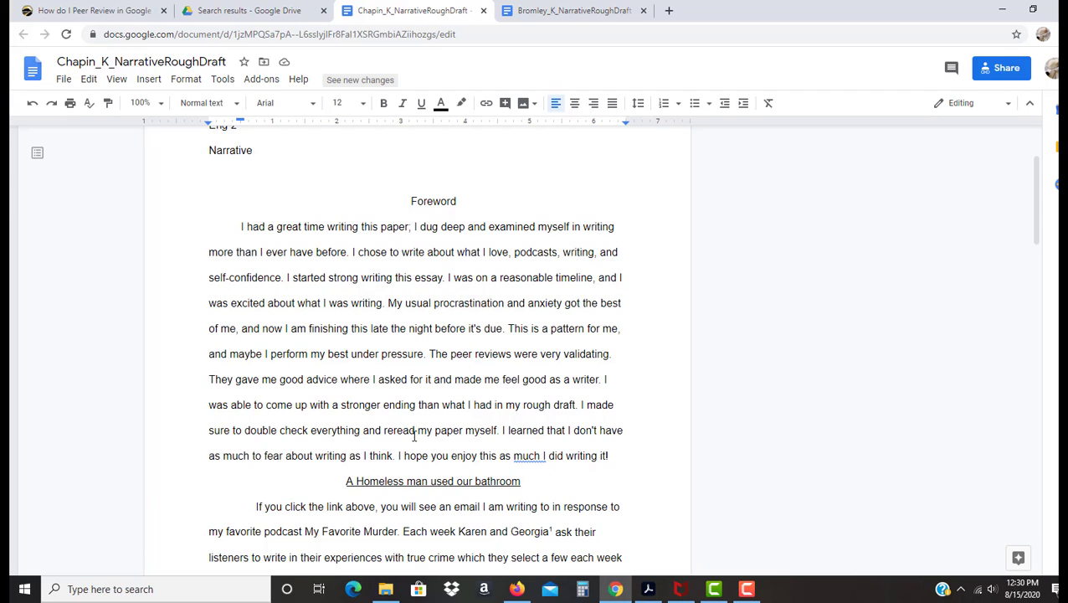
scroll(469, 233, "up", 3)
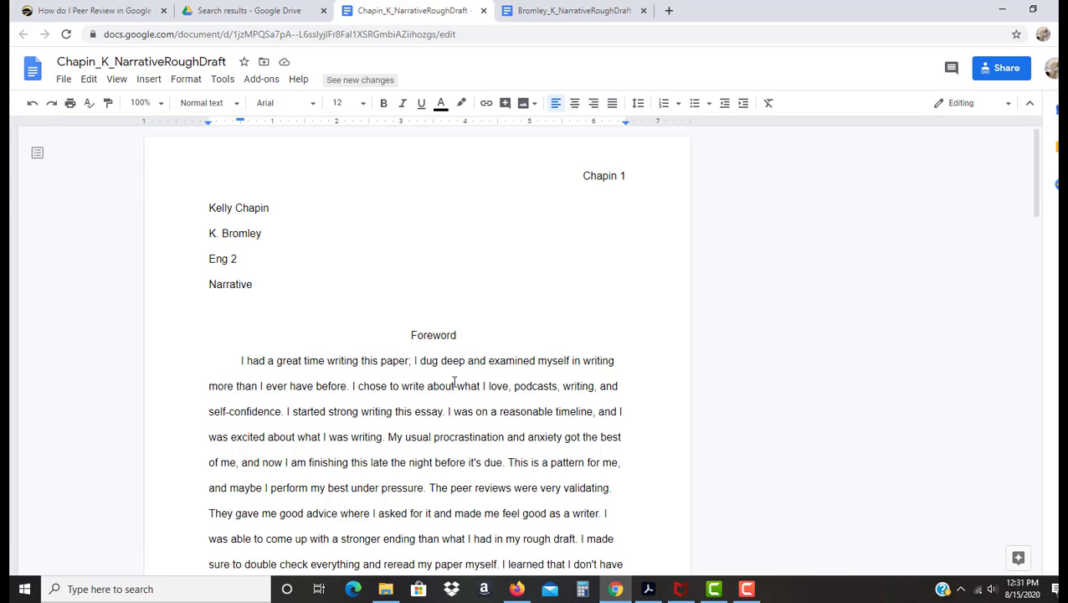
scroll(454, 381, "down", 4)
scroll(454, 382, "down", 5)
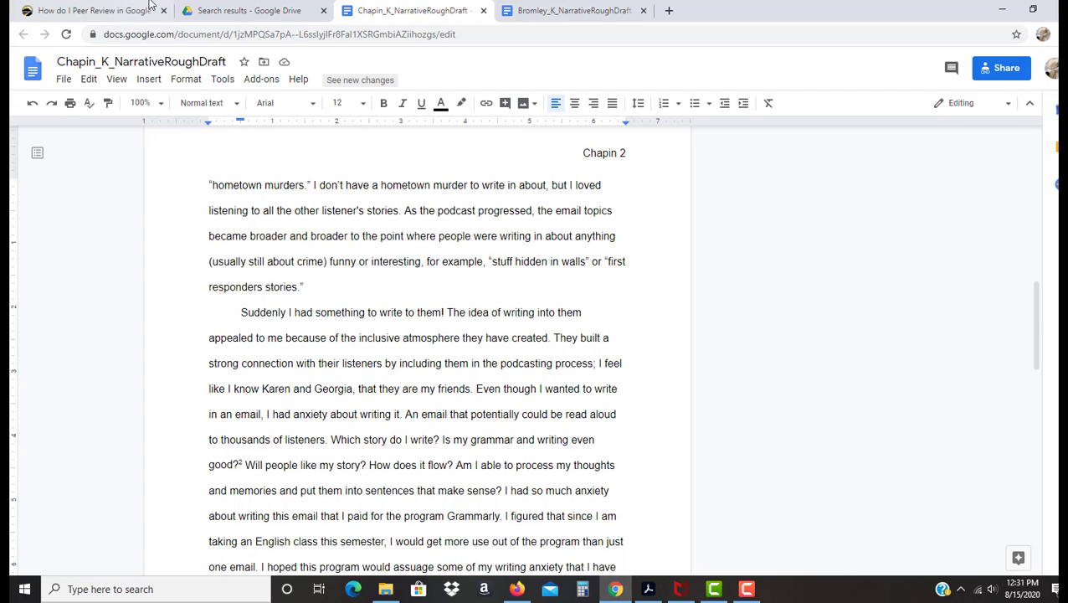
left_click(232, 11)
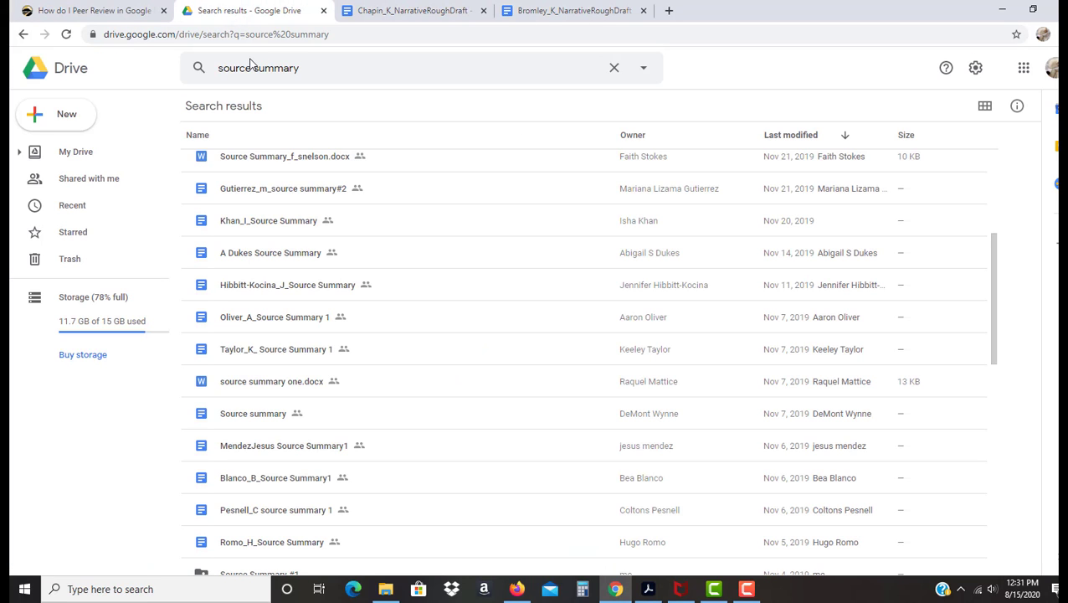